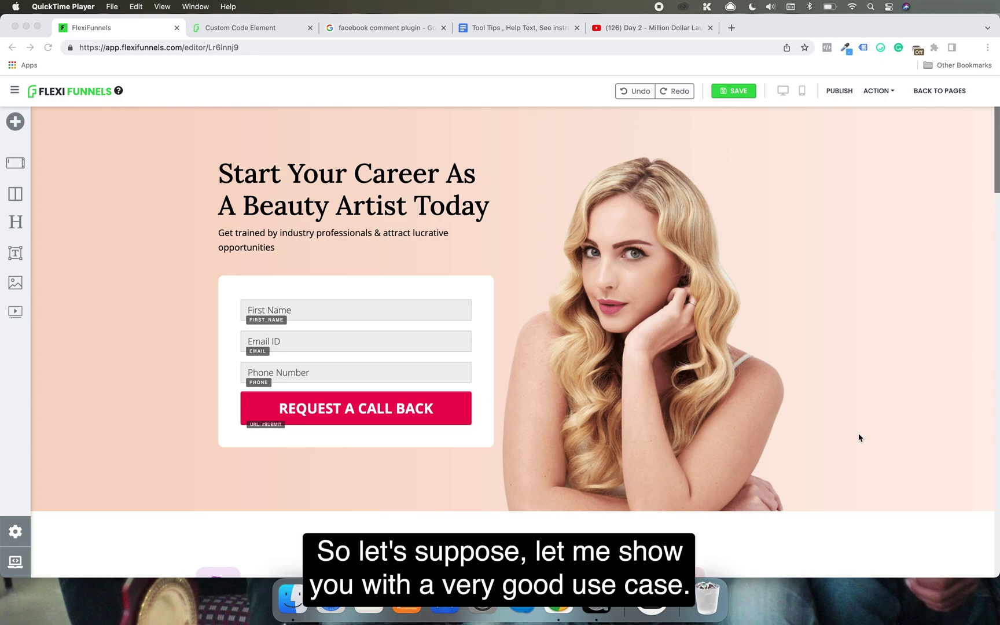
# Duplicate the Our Students section and delete both rows of student cards from the copy.
pyautogui.scroll(-20, 859, 438)
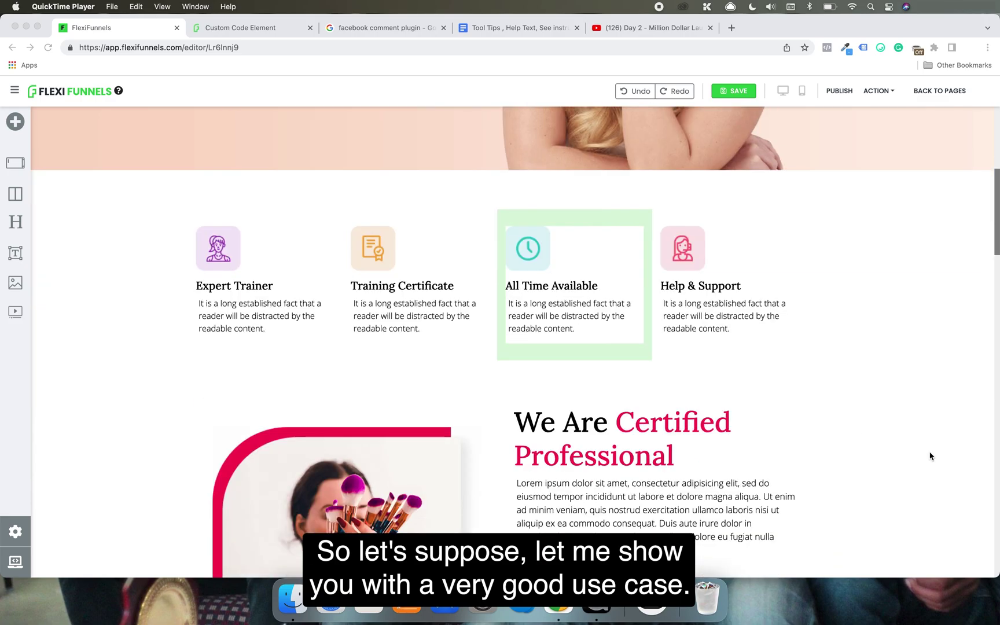
pyautogui.scroll(-13, 929, 456)
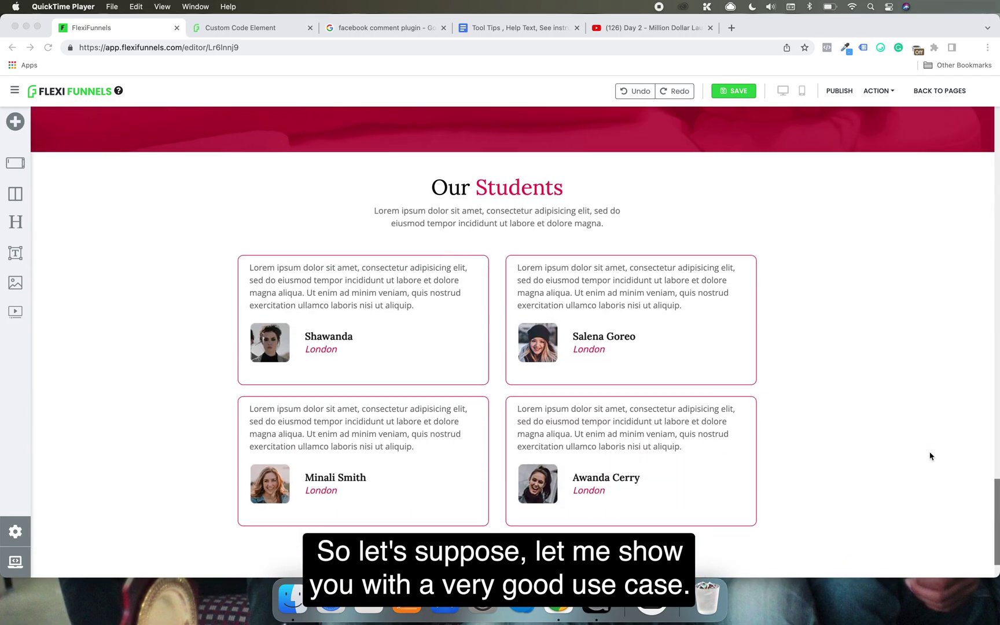
pyautogui.scroll(1, 930, 456)
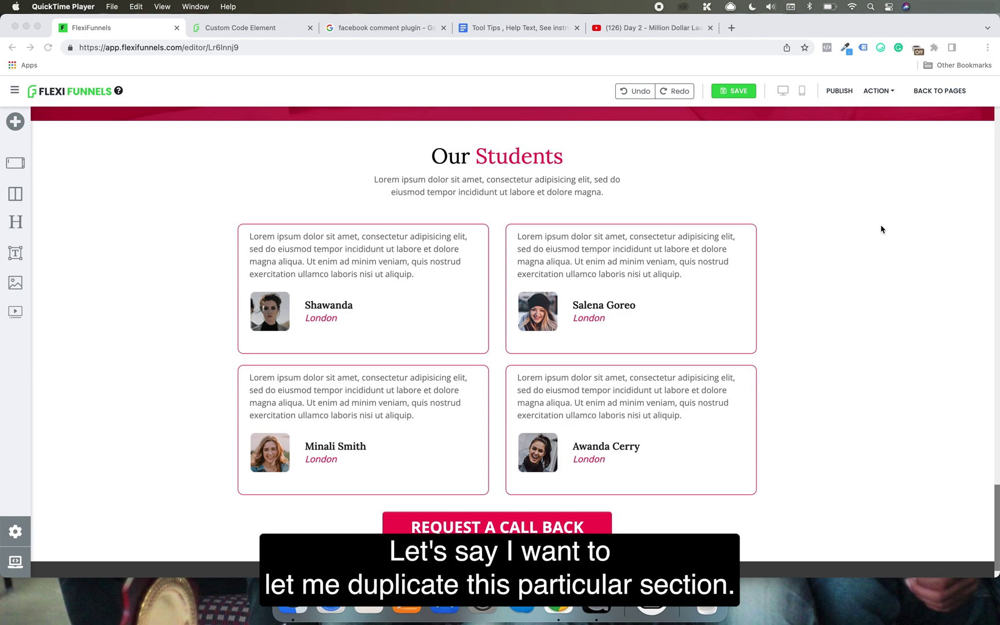
pyautogui.scroll(2, 881, 228)
pyautogui.click(909, 203)
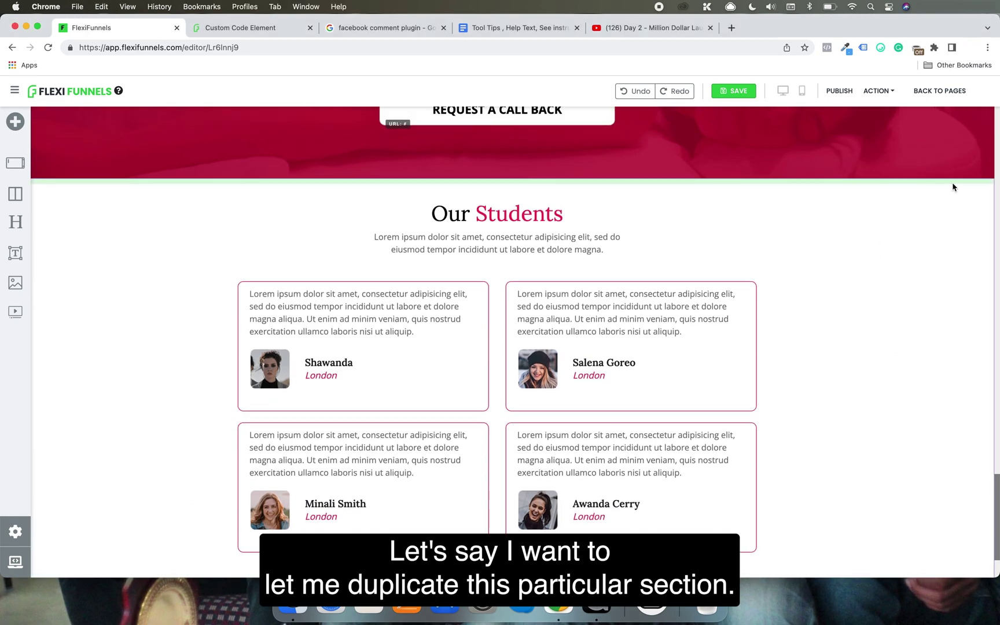
pyautogui.scroll(-1, 870, 395)
pyautogui.scroll(4, 967, 195)
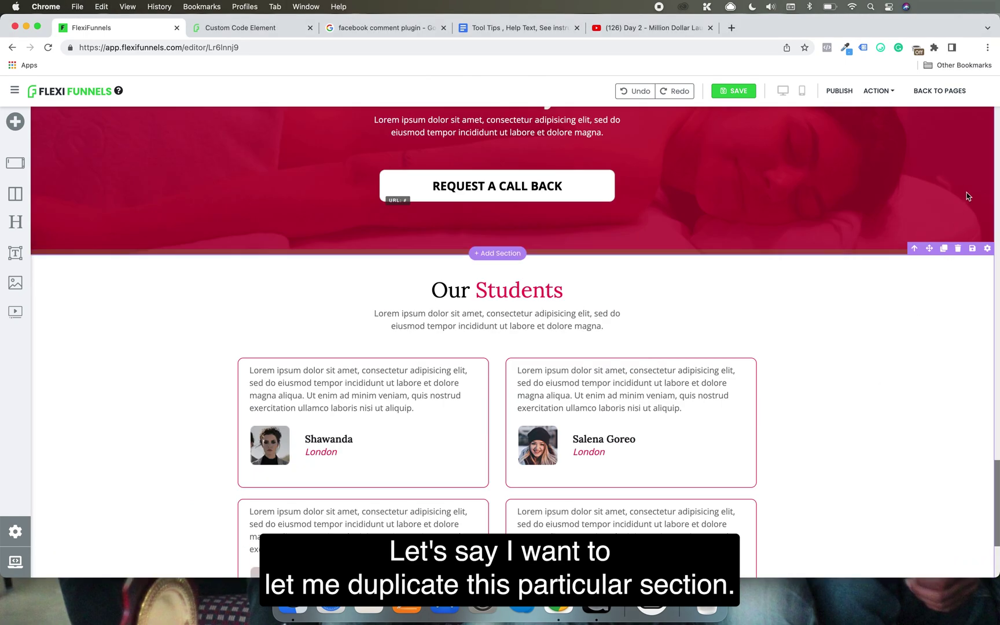
pyautogui.click(943, 248)
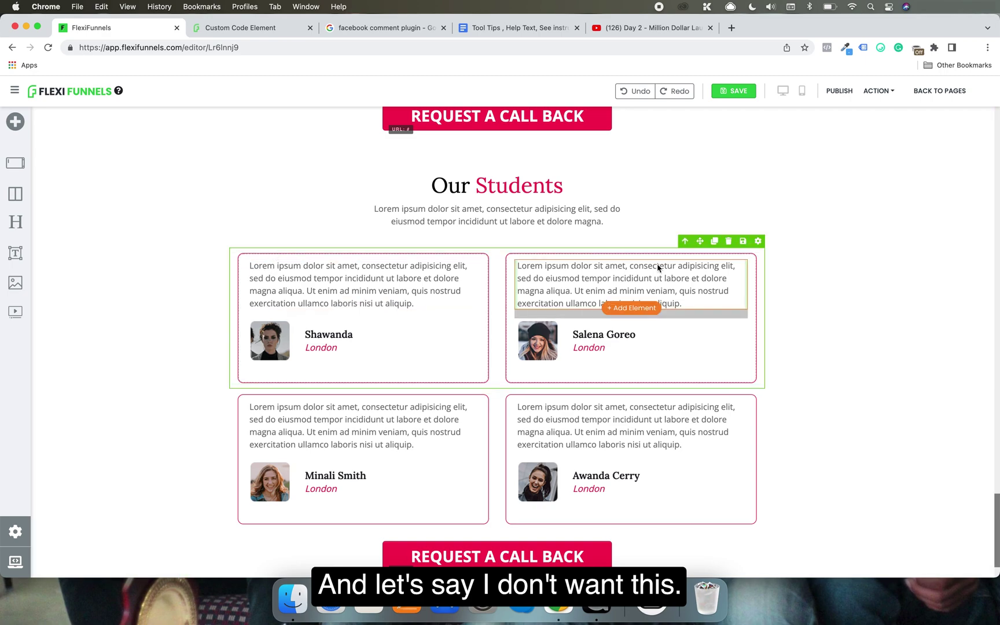
pyautogui.click(729, 242)
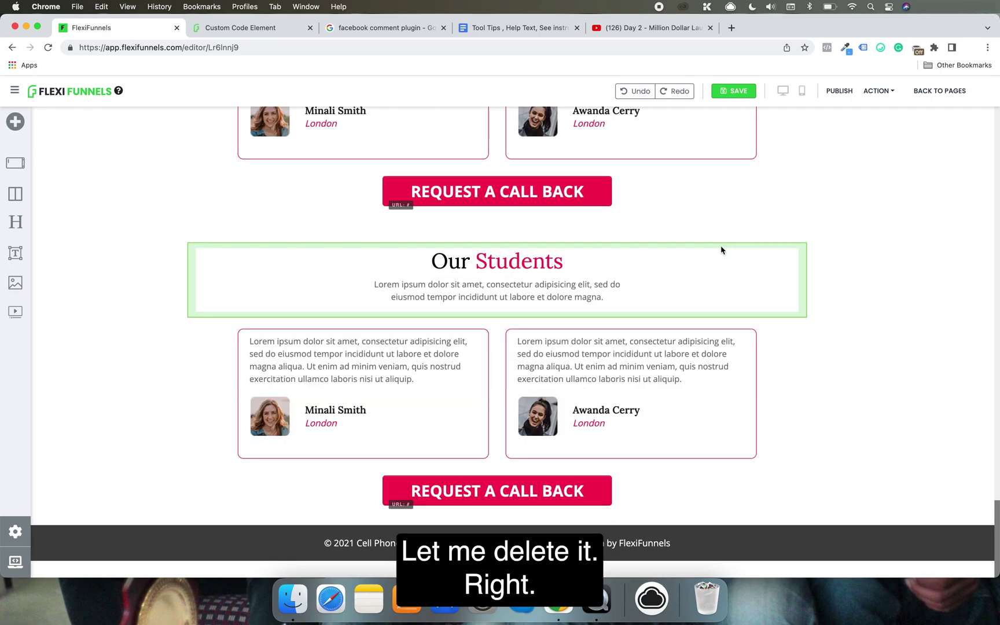
pyautogui.click(727, 318)
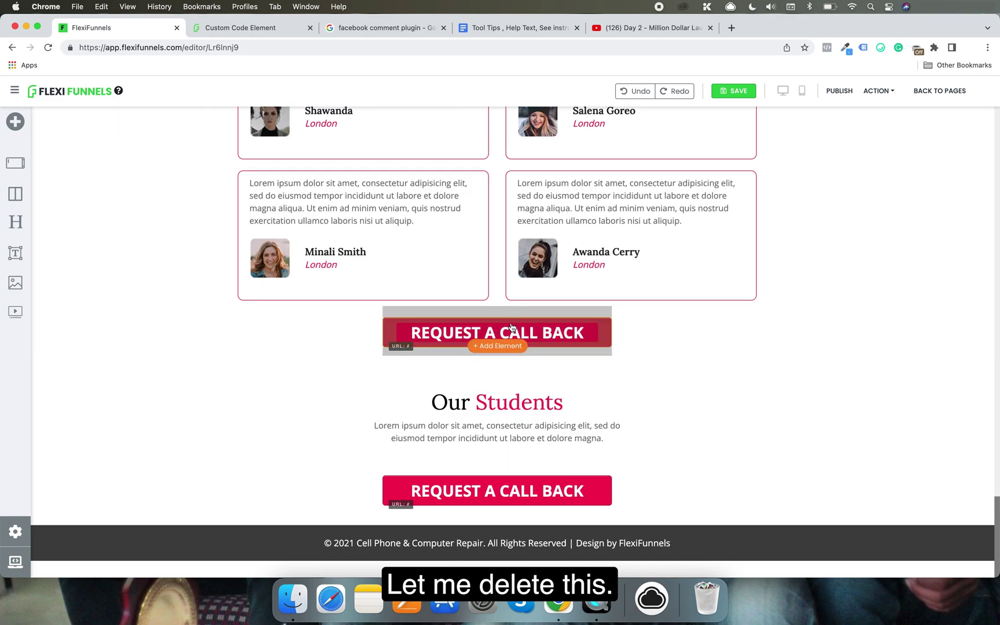
# Retitle the copied section's heading to 'Put Your Comments Here'.
pyautogui.click(487, 402)
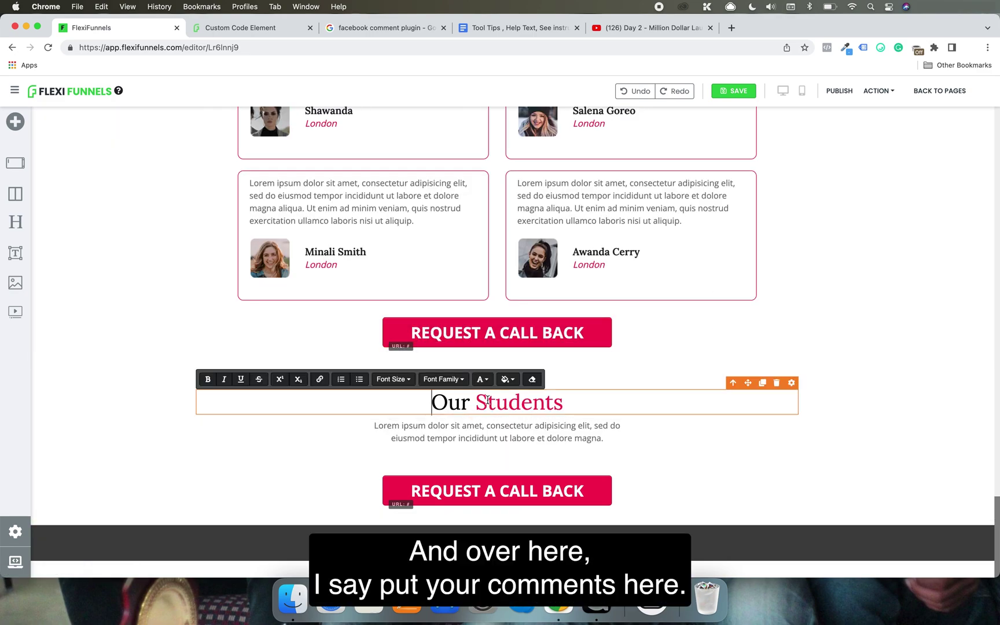
pyautogui.tripleClick(487, 401)
pyautogui.write('Put ')
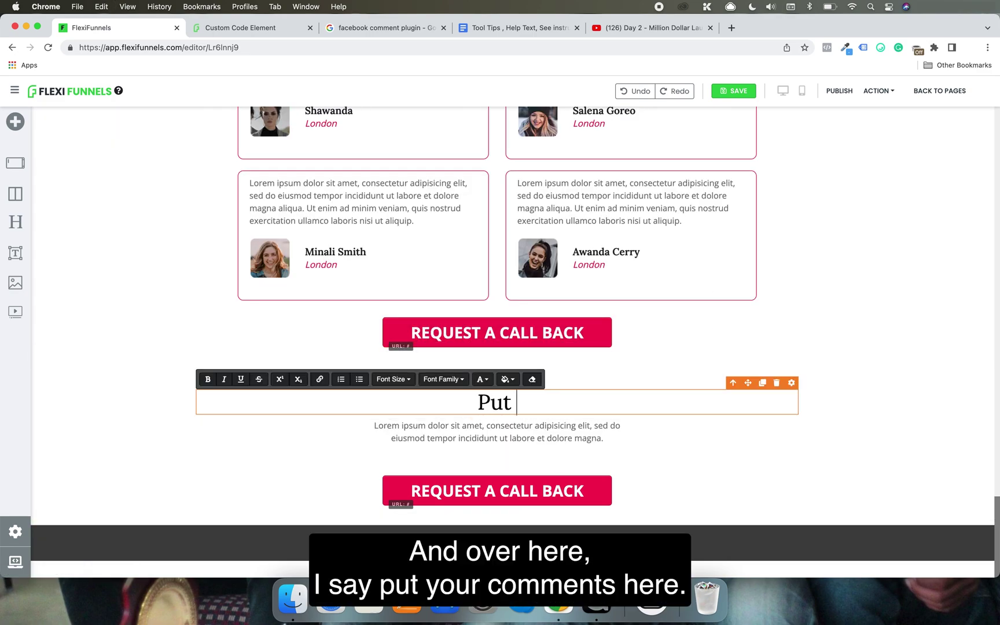
pyautogui.write('Your Comments Here')
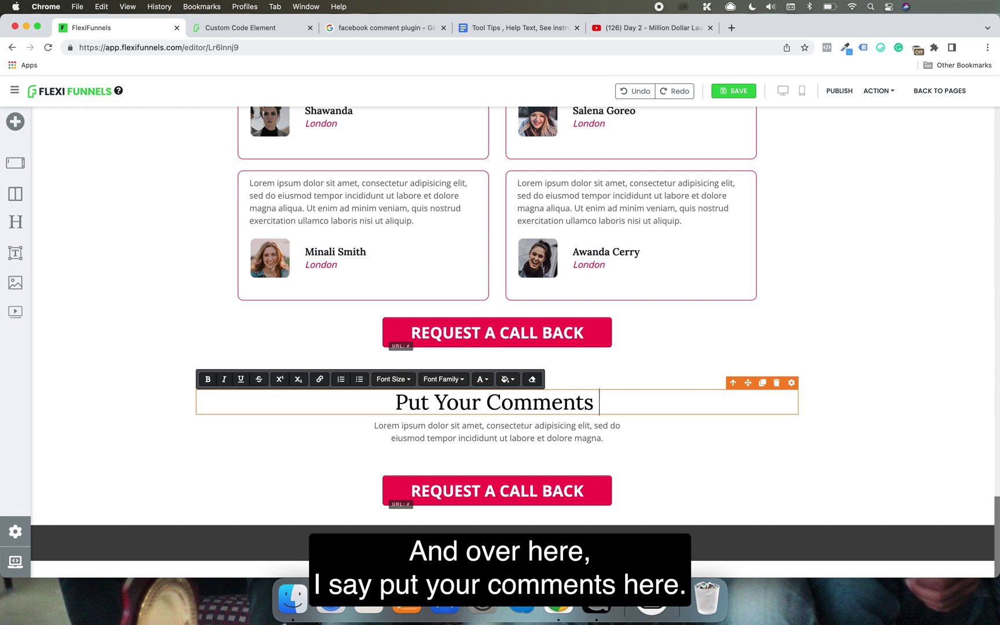
# Delete the Lorem paragraph and Request a Call Back button, adding a Custom Code block under the heading.
pyautogui.click(654, 442)
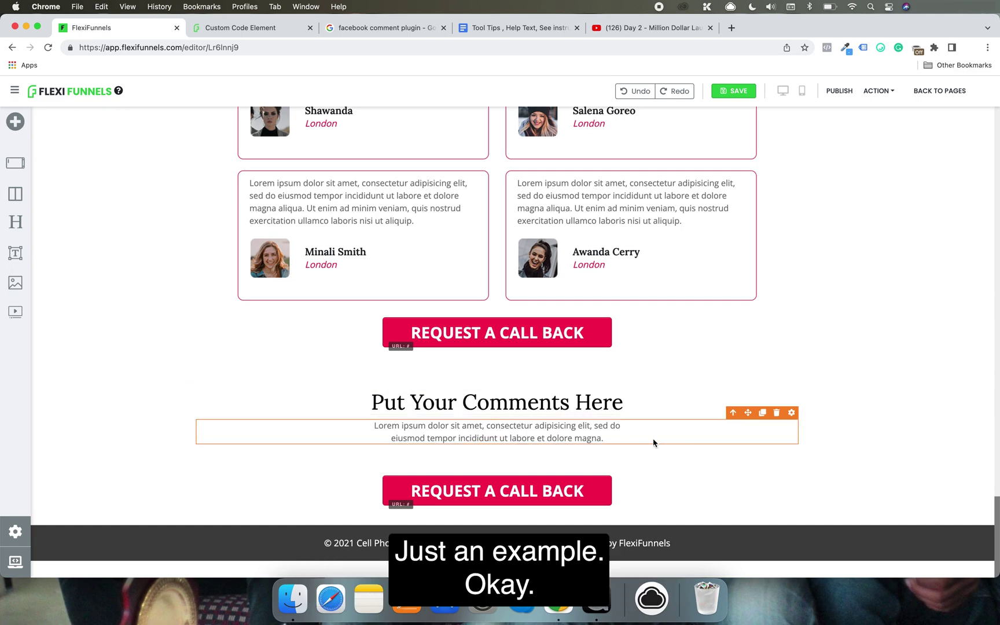
pyautogui.click(776, 411)
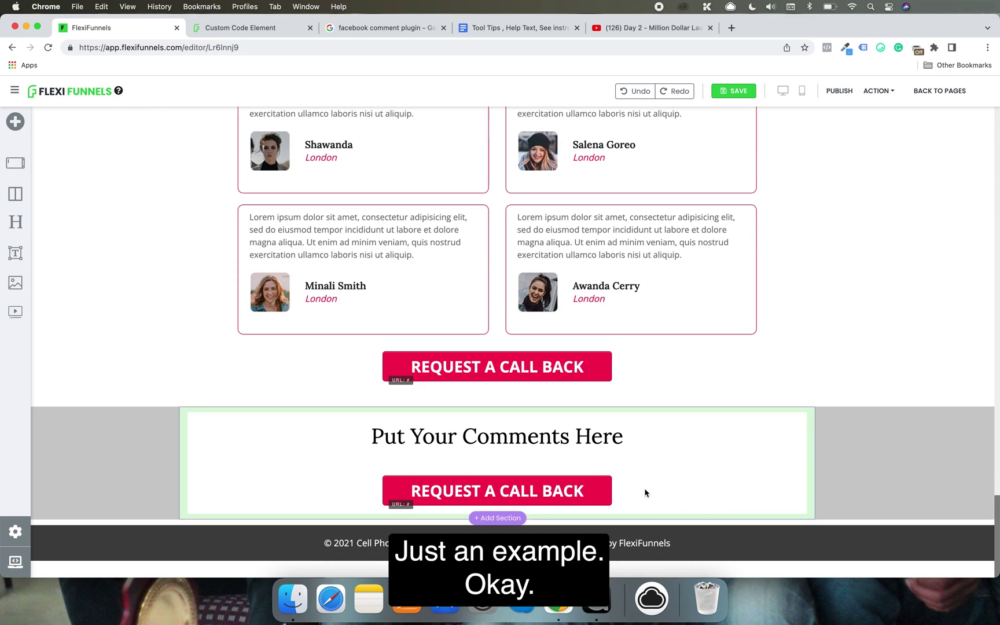
pyautogui.click(604, 468)
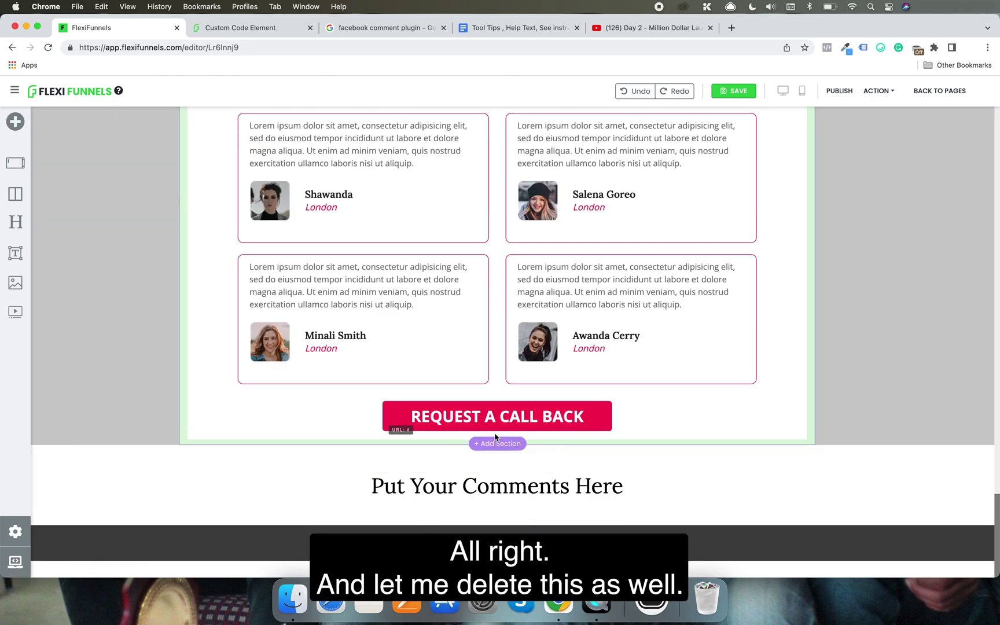
pyautogui.click(15, 121)
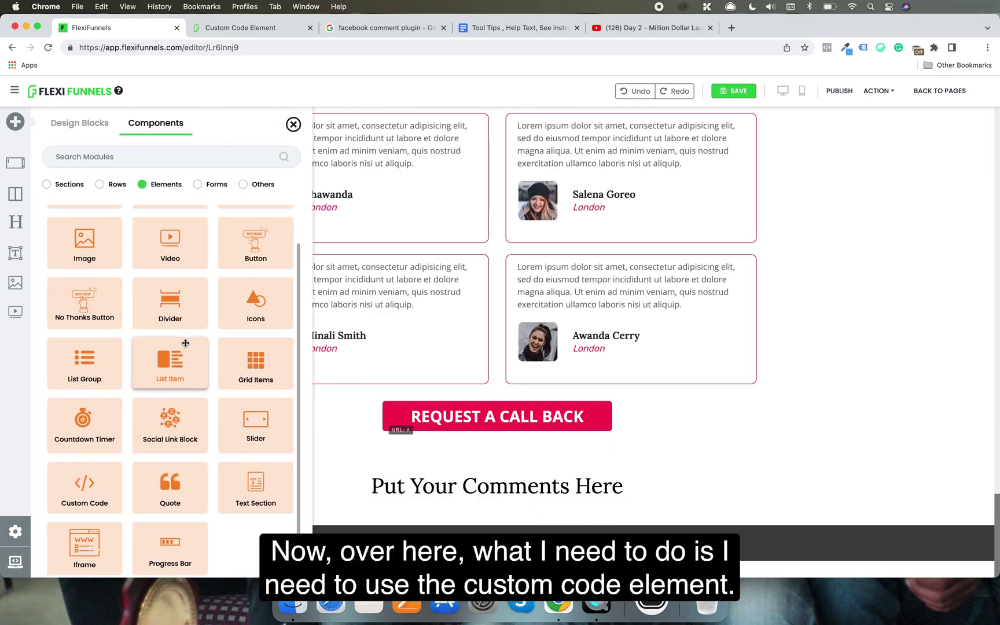
pyautogui.moveTo(84, 483); pyautogui.dragTo(497, 506)
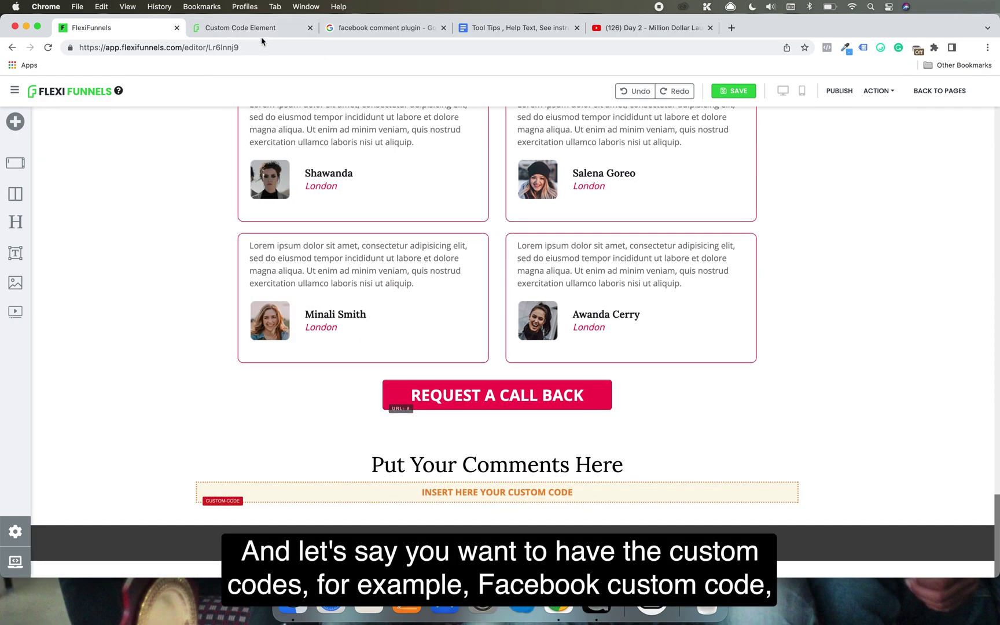
# Close the old published tab, open the developers.facebook.com Comments plugin docs, and return to the editor.
pyautogui.click(310, 28)
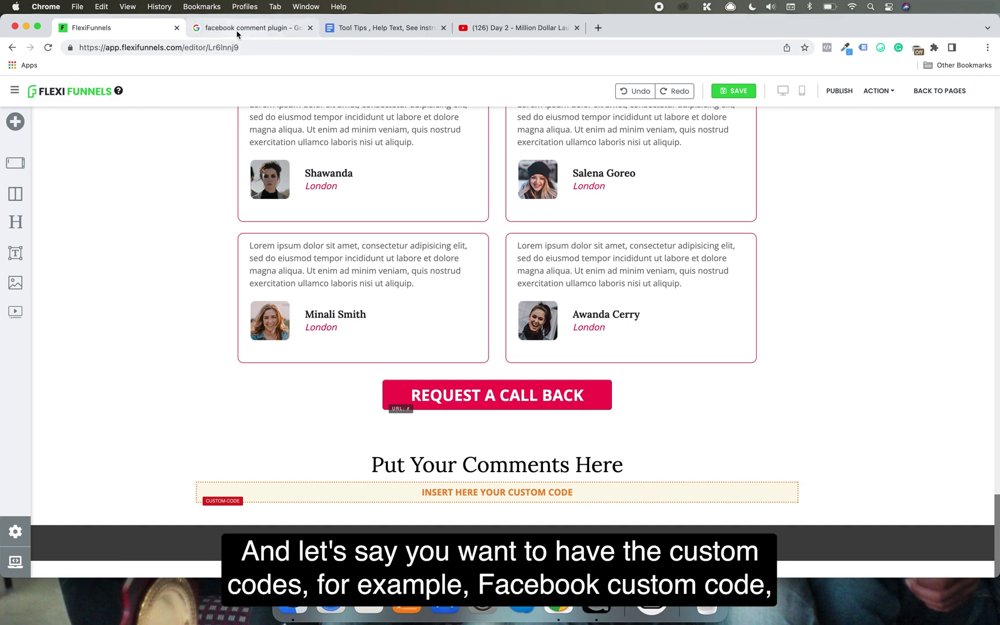
pyautogui.click(255, 32)
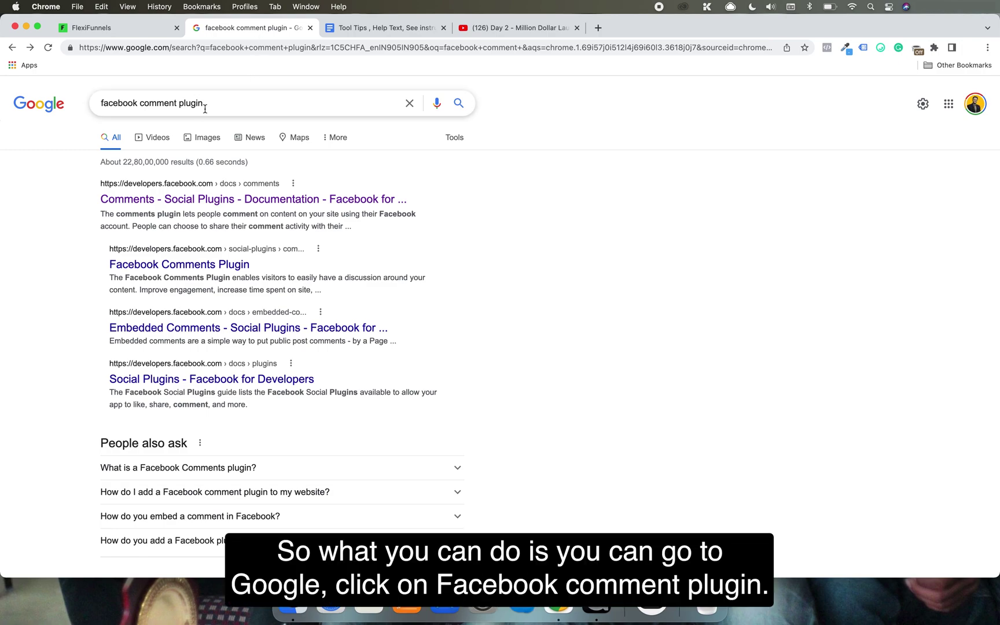
pyautogui.click(247, 191)
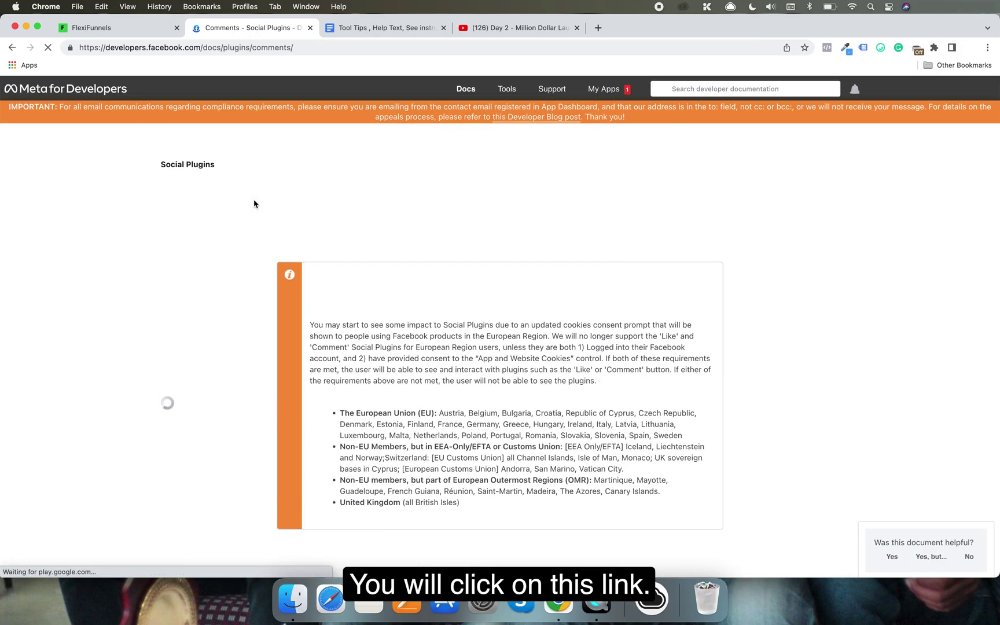
pyautogui.click(133, 32)
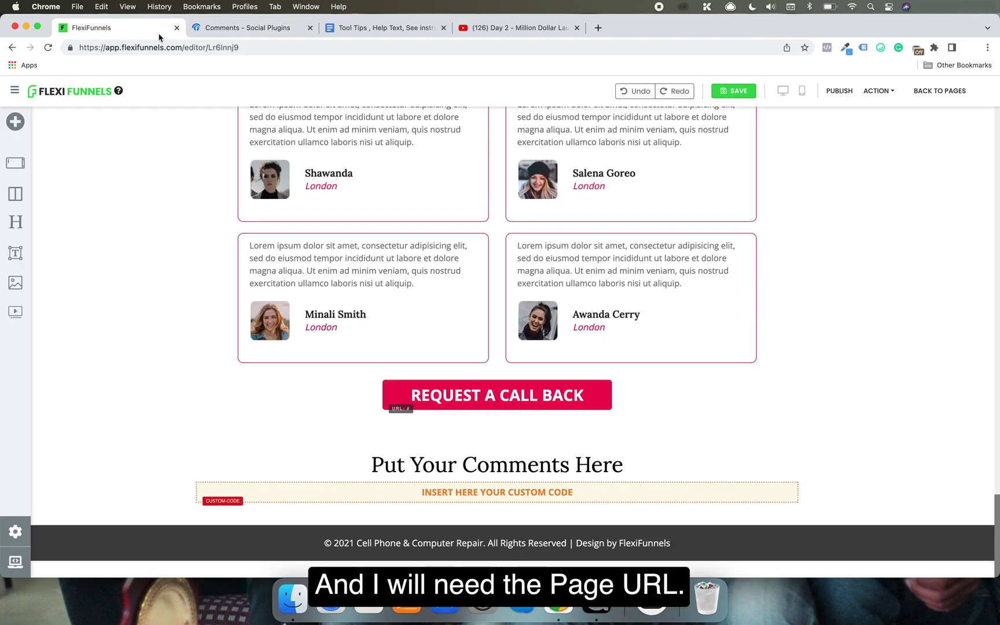
# Copy the published page's URL and paste it into the 'URL to comment on' field.
pyautogui.click(876, 91)
pyautogui.click(861, 117)
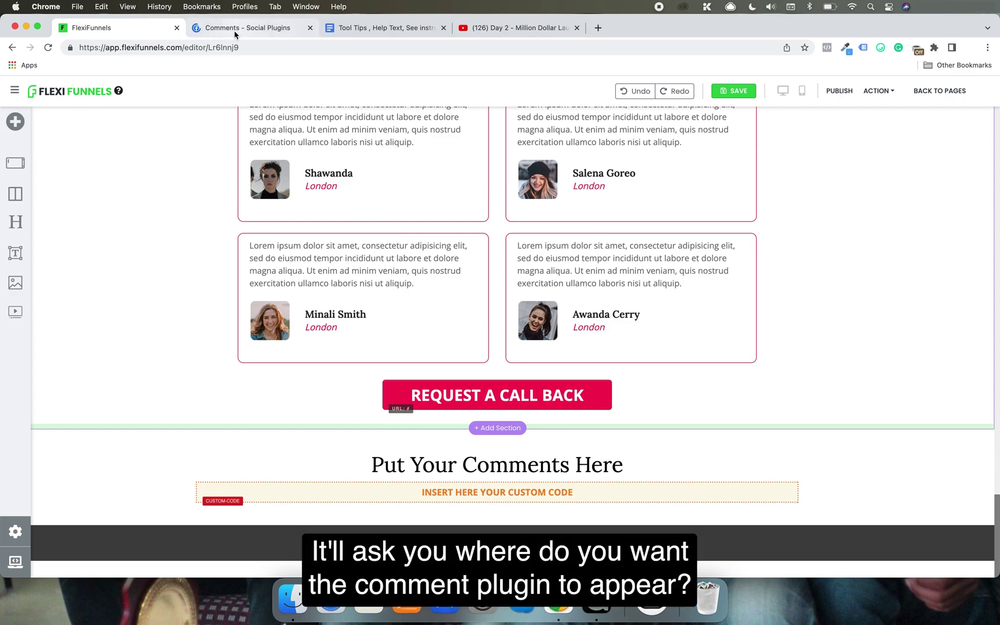
pyautogui.click(235, 30)
pyautogui.scroll(-10, 479, 315)
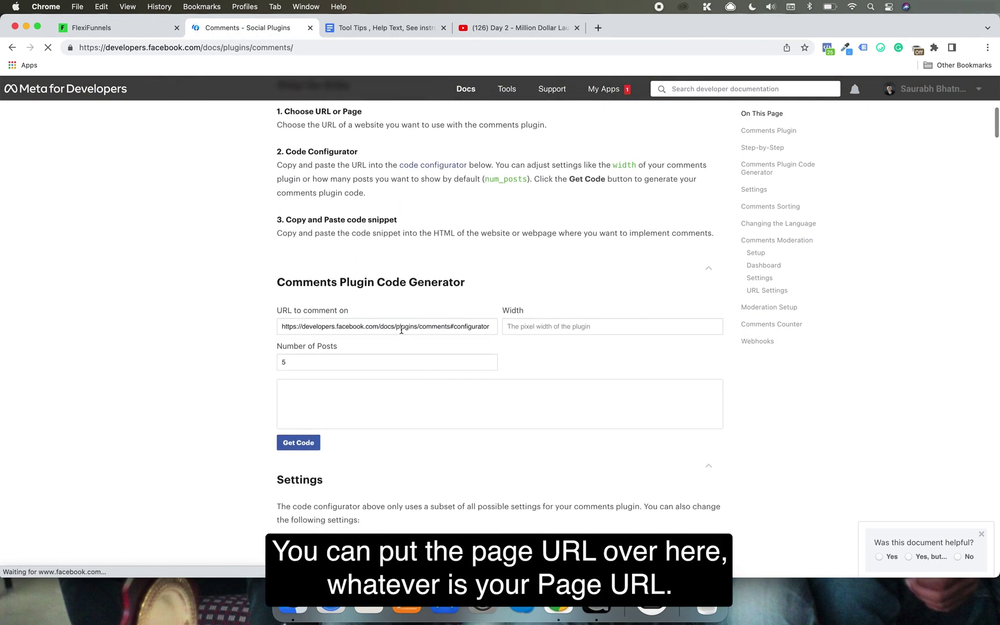
pyautogui.tripleClick(401, 329)
pyautogui.write('https://sb.flexifunnels.com/ush8tgwj')
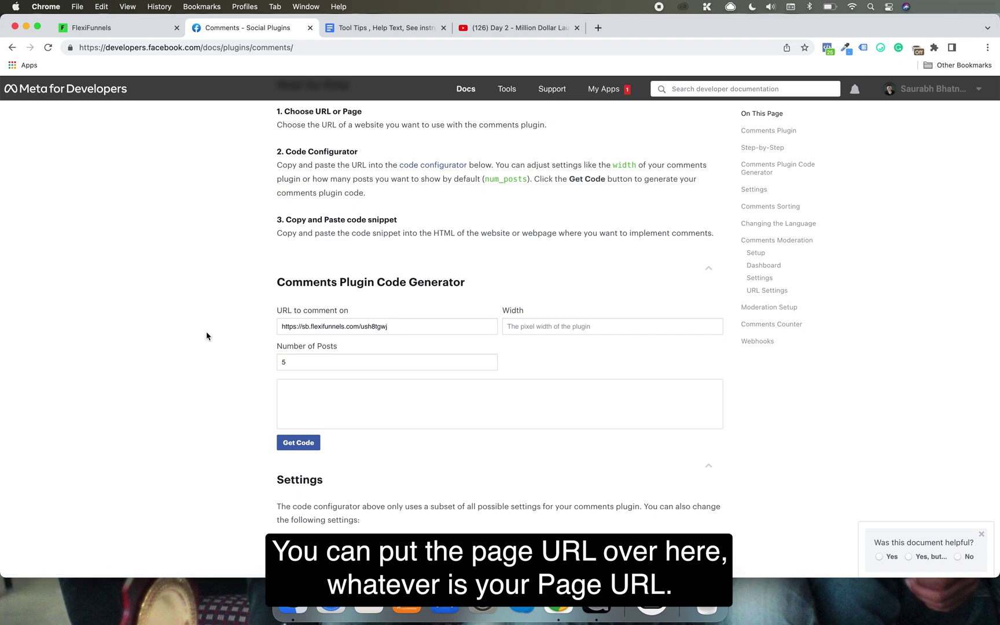
# Set the plugin Width to 700 and Number of Posts to 10.
pyautogui.scroll(-4, 207, 336)
pyautogui.click(573, 238)
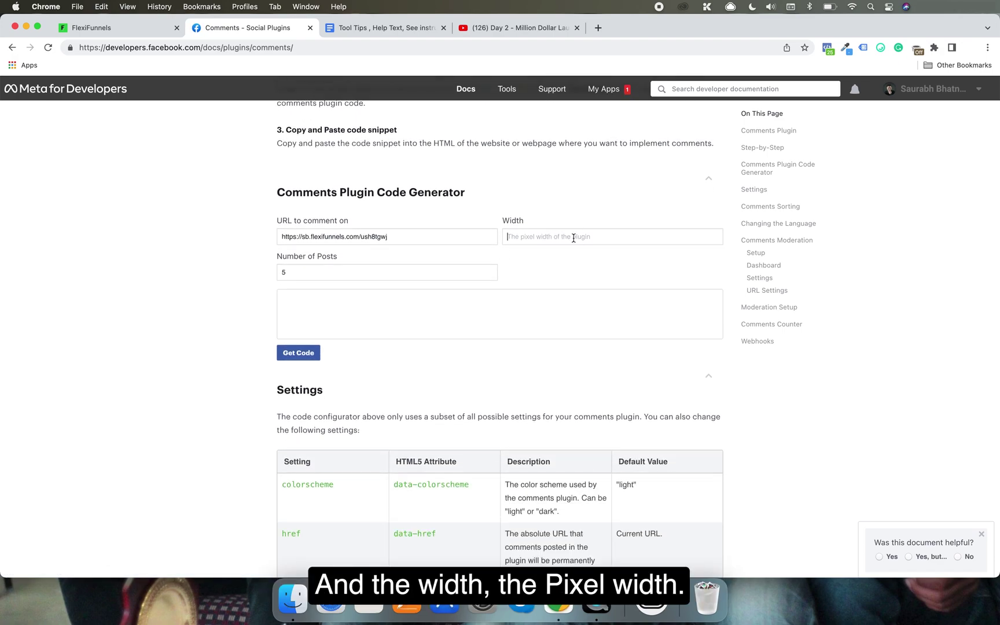
pyautogui.write('700')
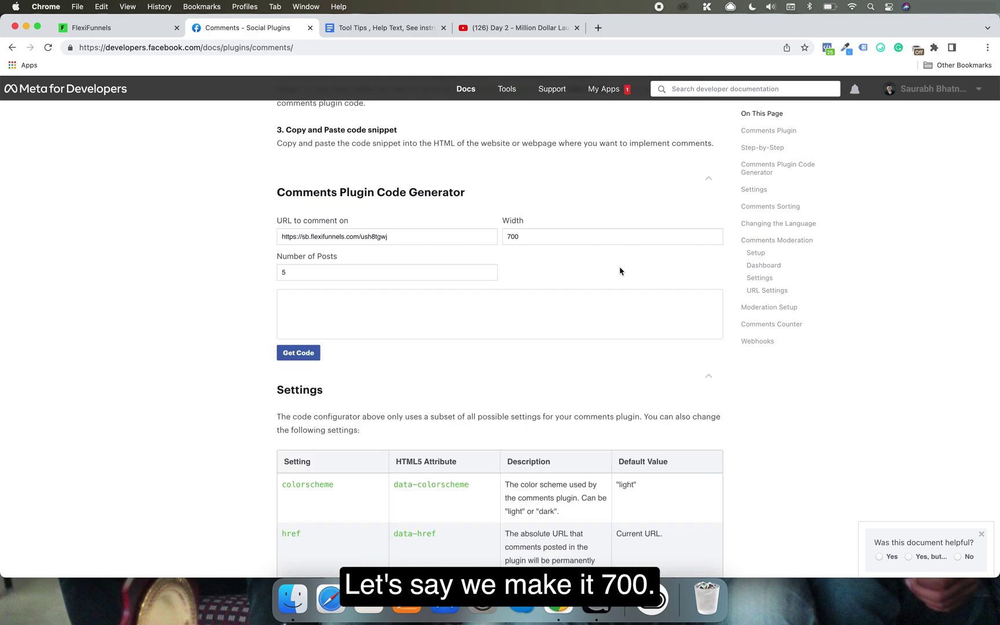
pyautogui.click(383, 276)
pyautogui.press('BackSpace')
pyautogui.write('10')
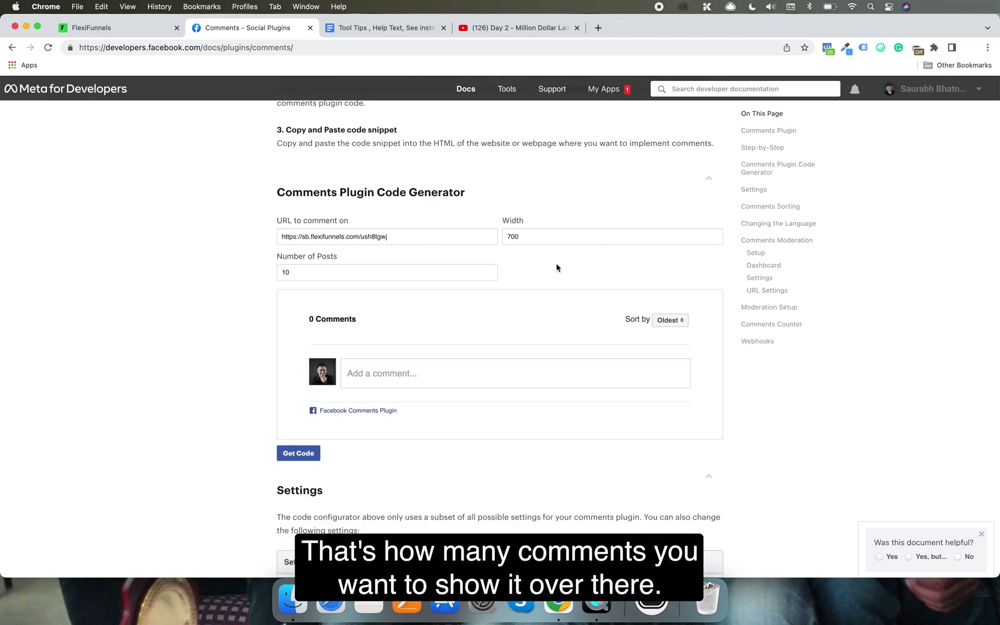
pyautogui.scroll(-1, 555, 268)
# Generate the comments plugin code and copy the Step 3 fb-comments div snippet.
pyautogui.click(298, 428)
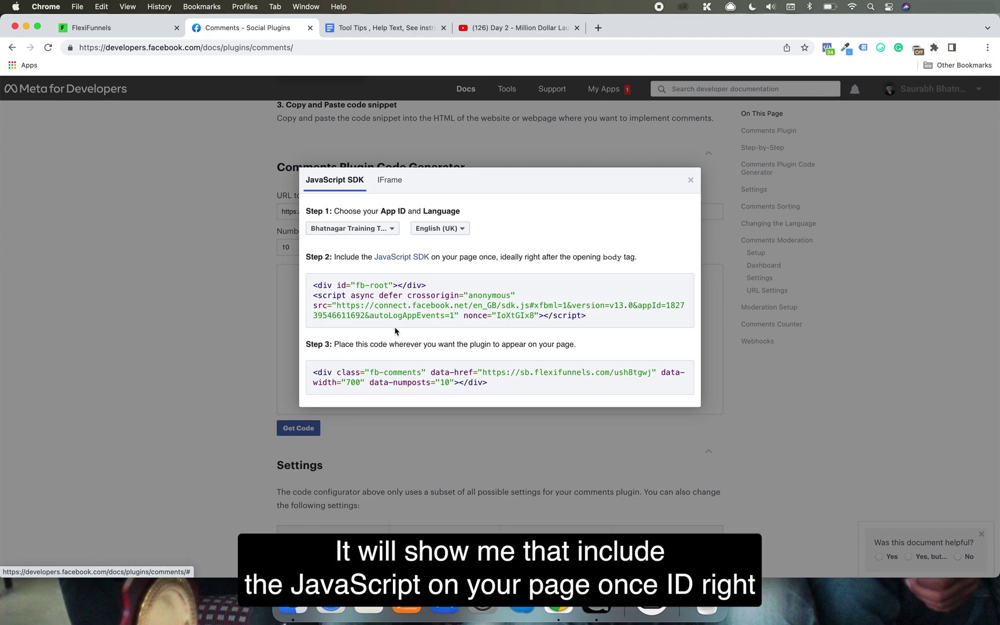
pyautogui.moveTo(453, 260); pyautogui.dragTo(496, 257)
pyautogui.click(541, 257)
pyautogui.click(496, 255)
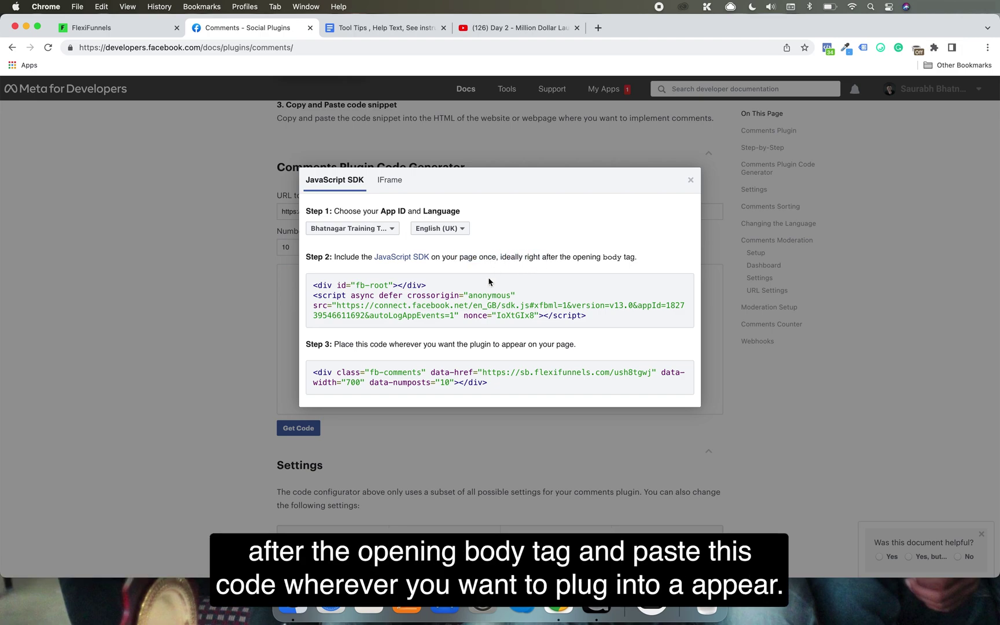
pyautogui.moveTo(393, 347); pyautogui.dragTo(415, 343)
pyautogui.click(498, 344)
pyautogui.click(426, 341)
pyautogui.moveTo(315, 370); pyautogui.dragTo(491, 385)
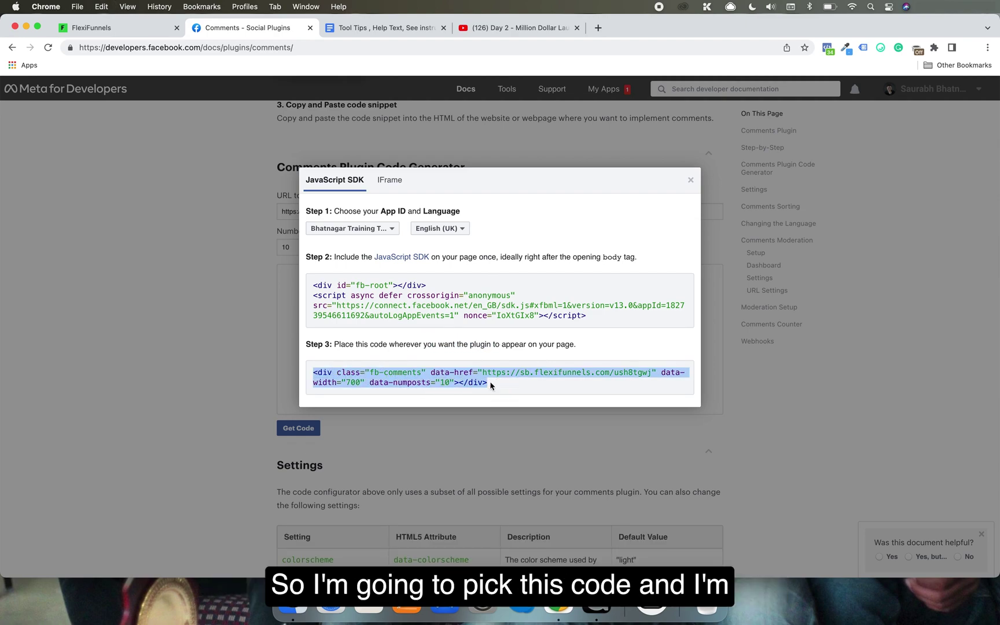
pyautogui.press('super+c')
# Paste the fb-comments snippet into the custom code block and save it.
pyautogui.click(114, 29)
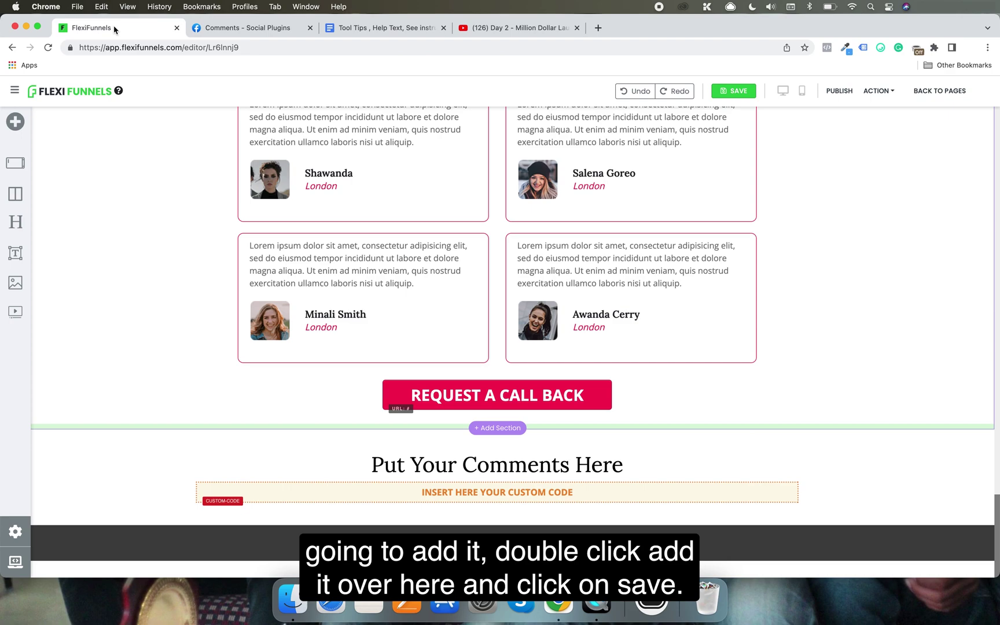
pyautogui.doubleClick(433, 489)
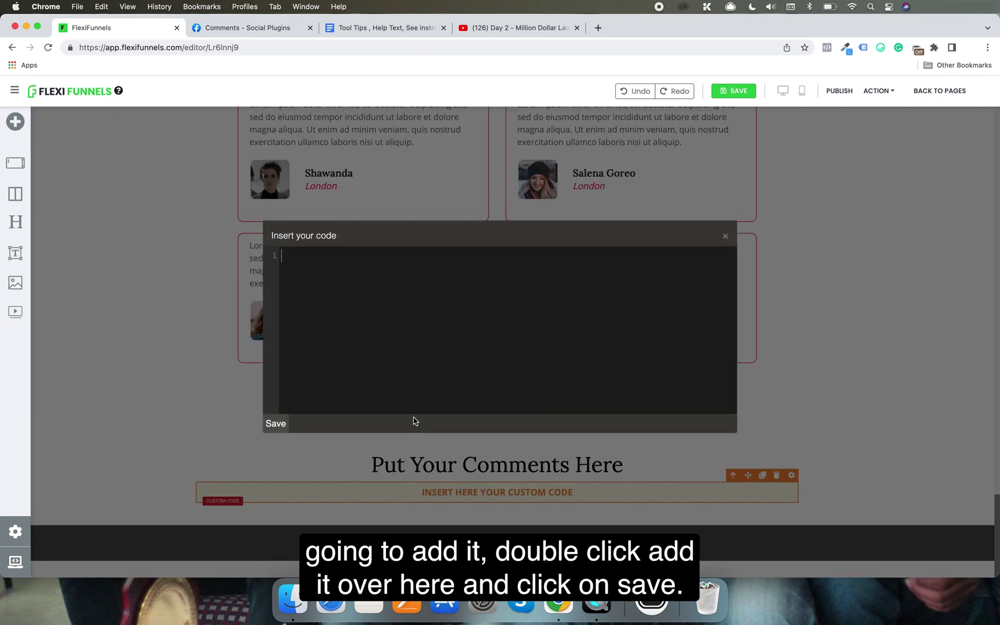
pyautogui.press('super+v')
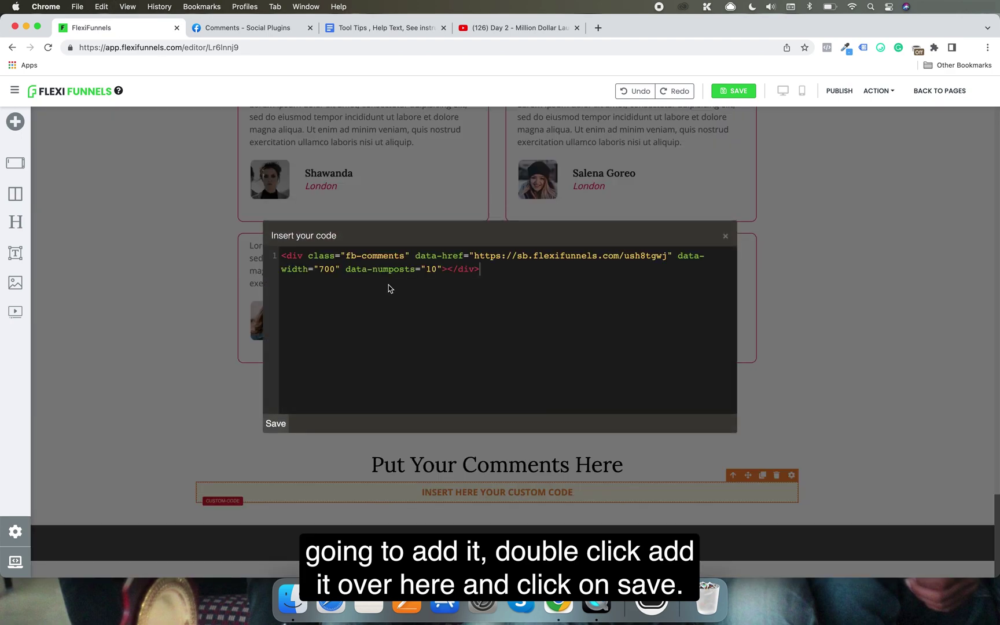
pyautogui.click(274, 423)
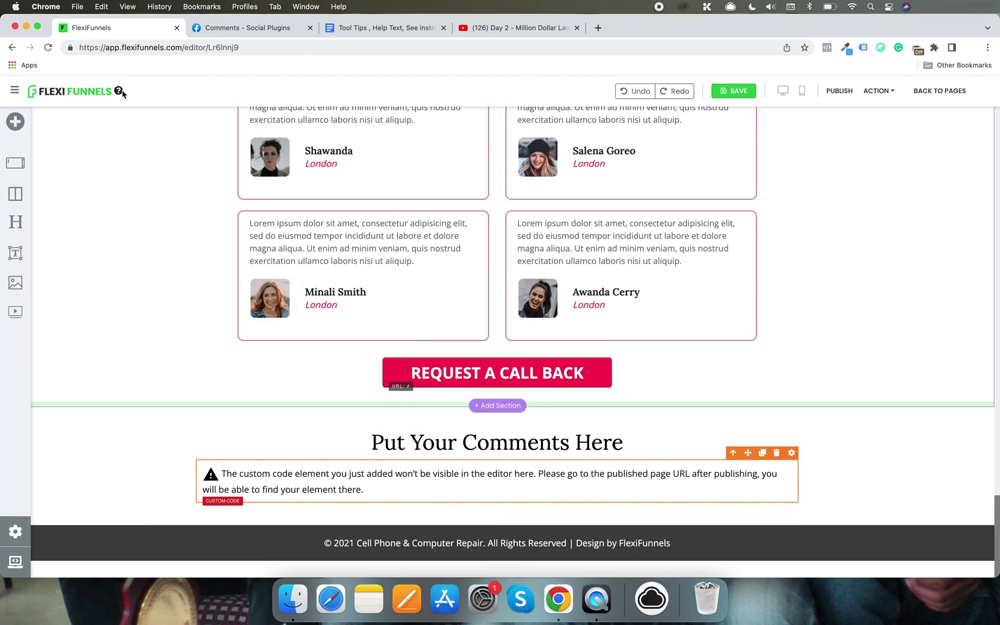
# Copy the Step 2 JavaScript SDK code, close the plugin code dialog, and go back to FlexiFunnels.
pyautogui.click(249, 28)
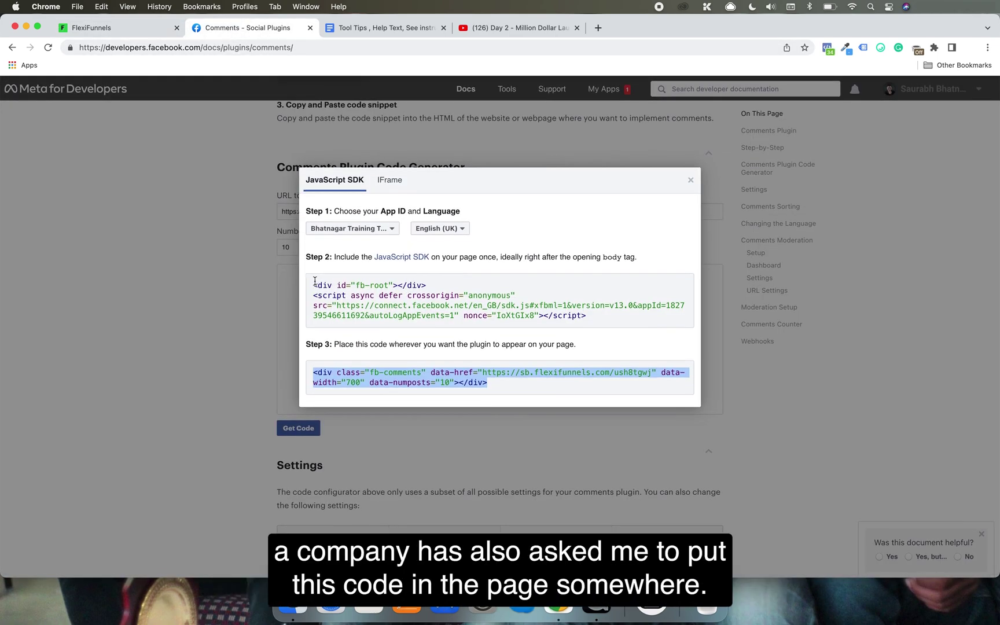
pyautogui.moveTo(314, 283); pyautogui.dragTo(623, 323)
pyautogui.press('super+c')
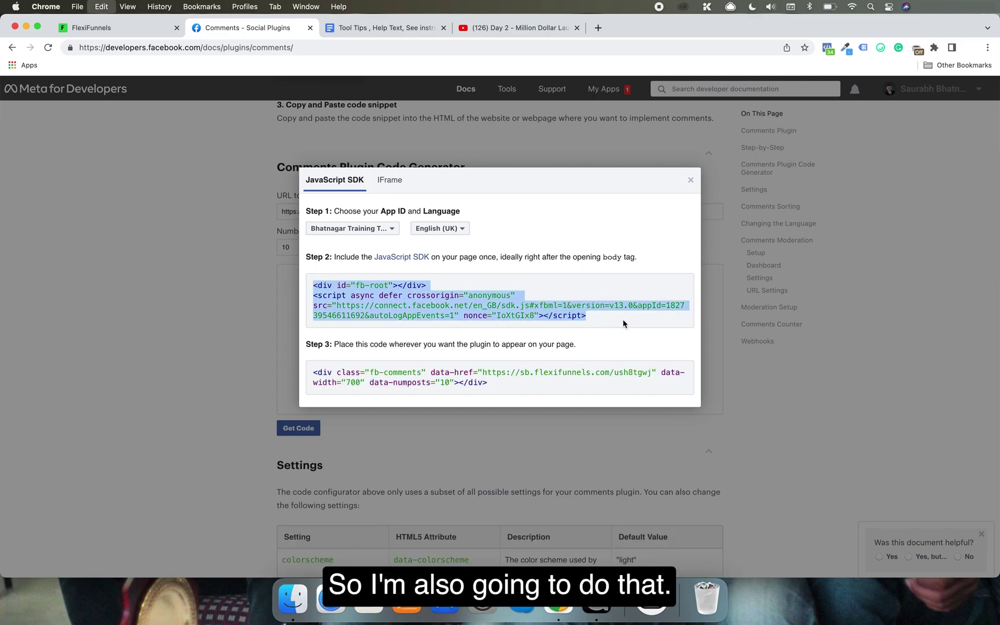
pyautogui.click(691, 180)
pyautogui.click(163, 27)
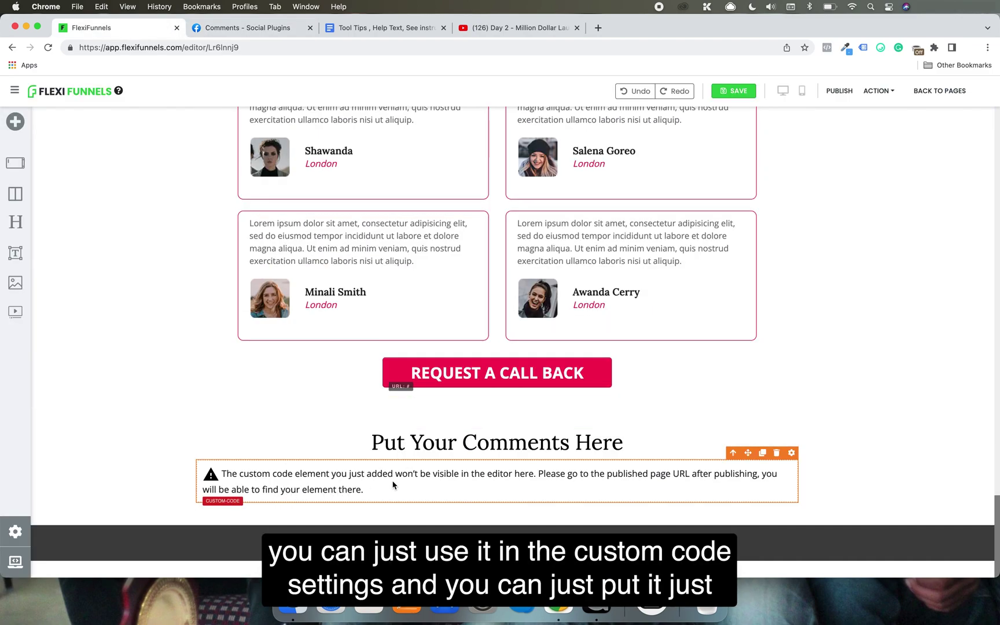
# Paste the Facebook SDK script into the page's Retargeting Codes Body section and update it.
pyautogui.click(15, 532)
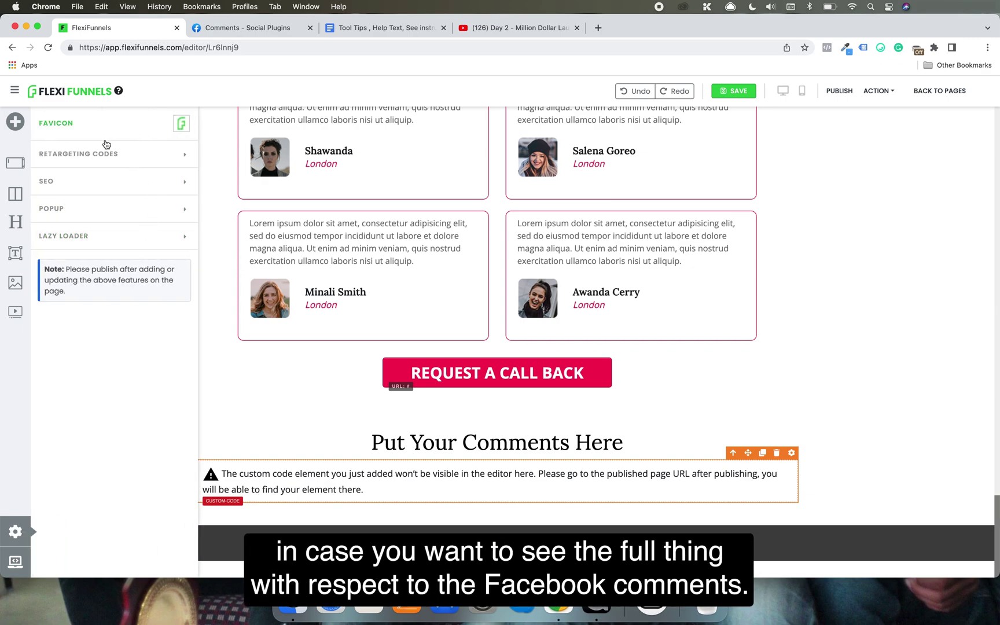
pyautogui.click(106, 153)
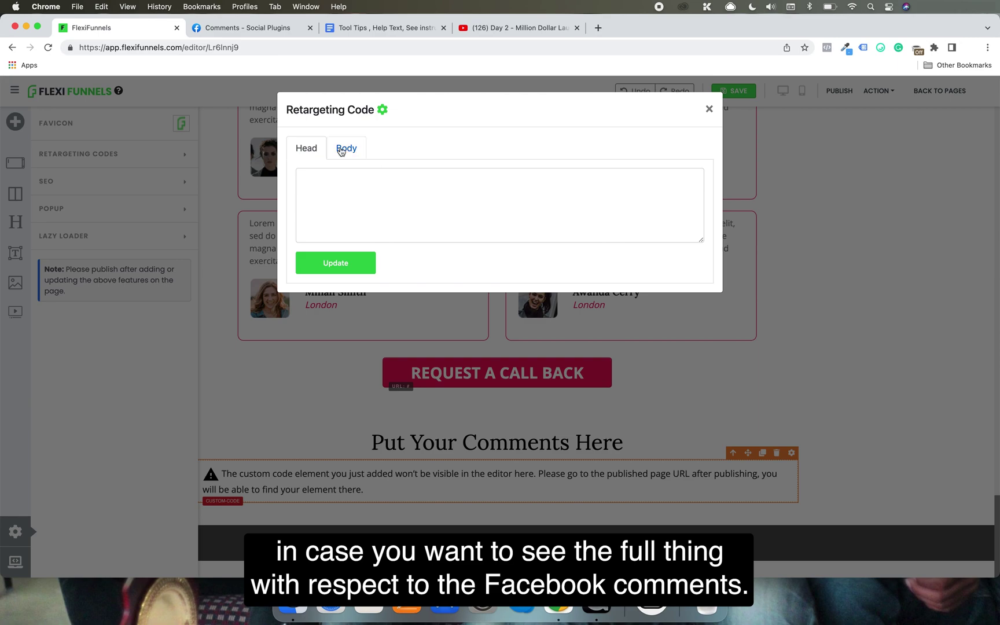
pyautogui.click(341, 151)
pyautogui.click(371, 212)
pyautogui.press('super+v')
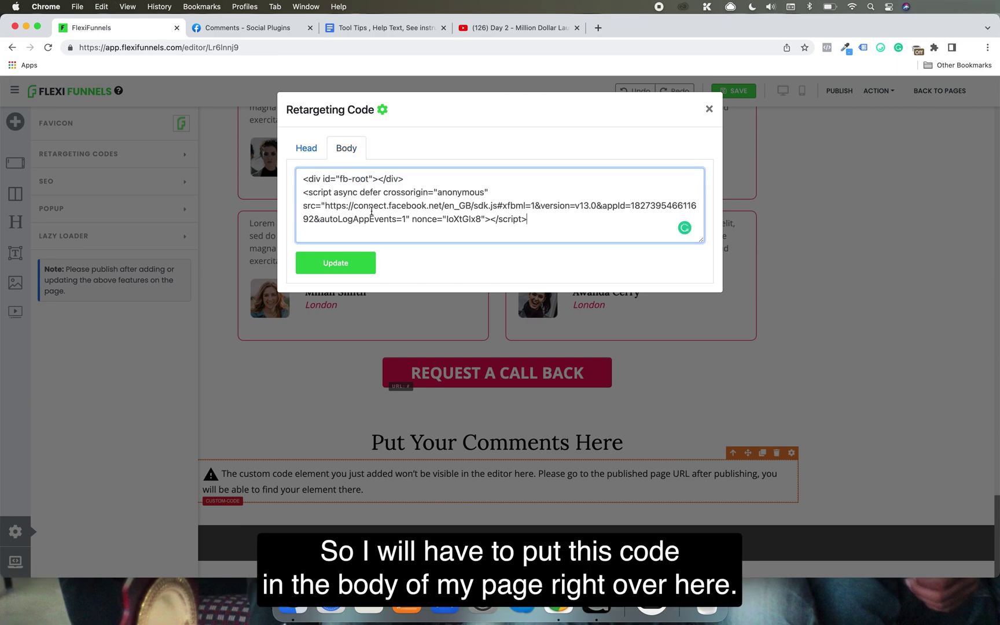
pyautogui.click(354, 268)
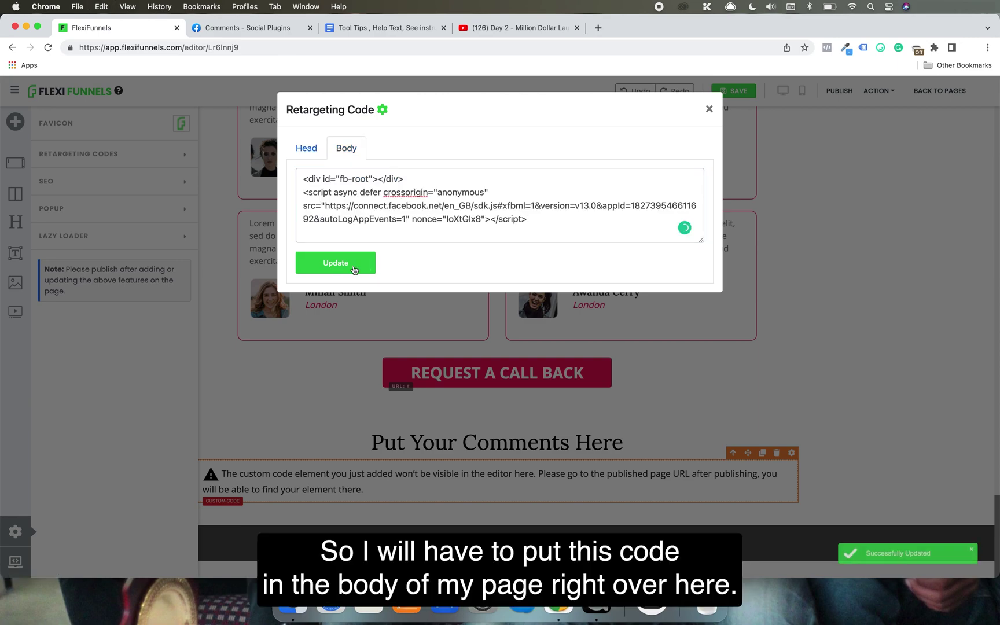
# Close the retargeting code window and publish the page.
pyautogui.click(709, 110)
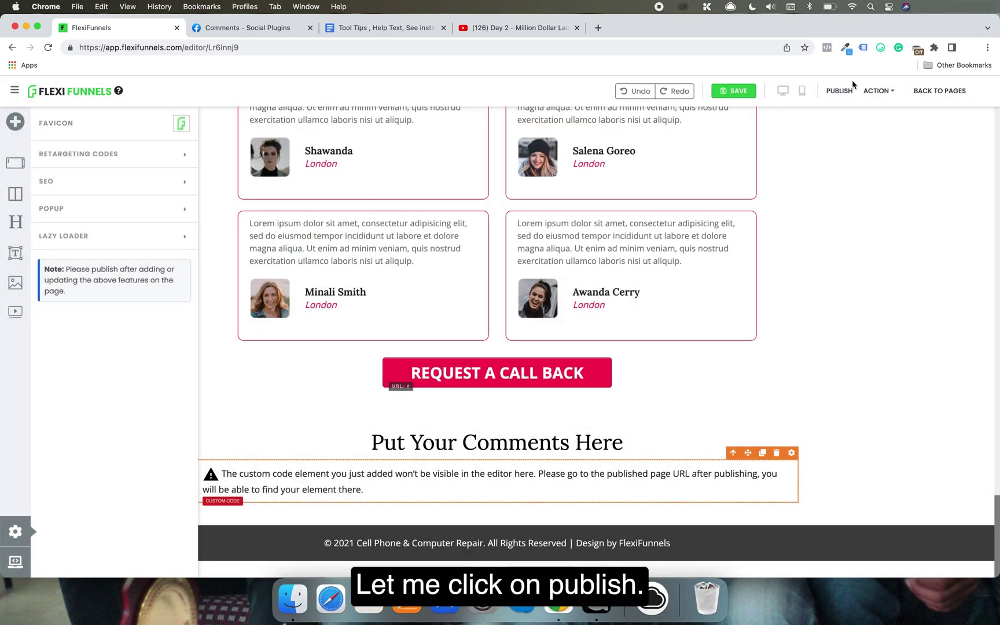
pyautogui.click(841, 92)
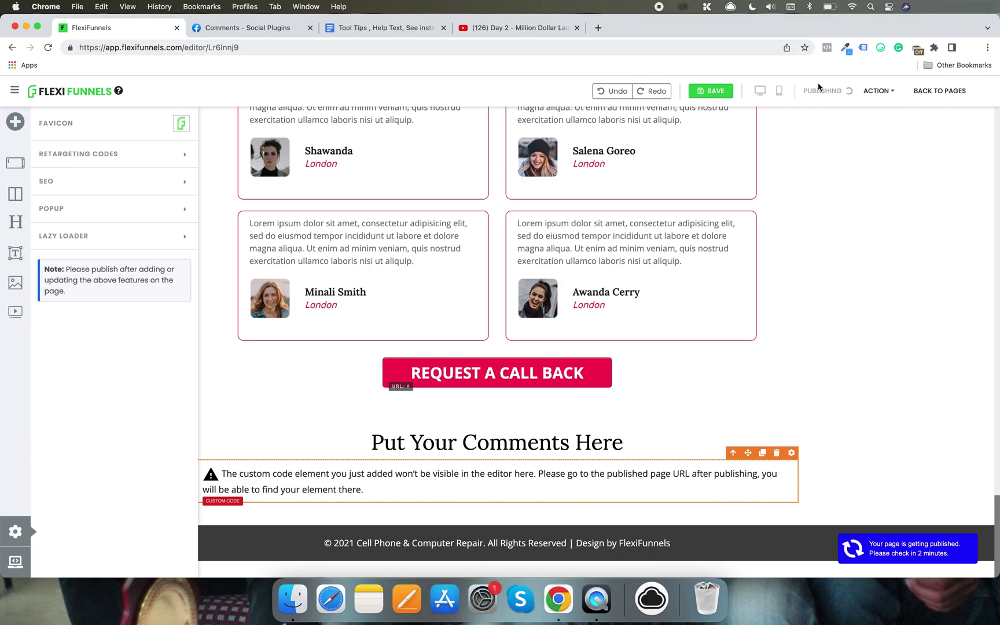
pyautogui.click(877, 91)
# Open the live page, scroll to Put Your Comments Here, and reload to show the comments box.
pyautogui.click(856, 113)
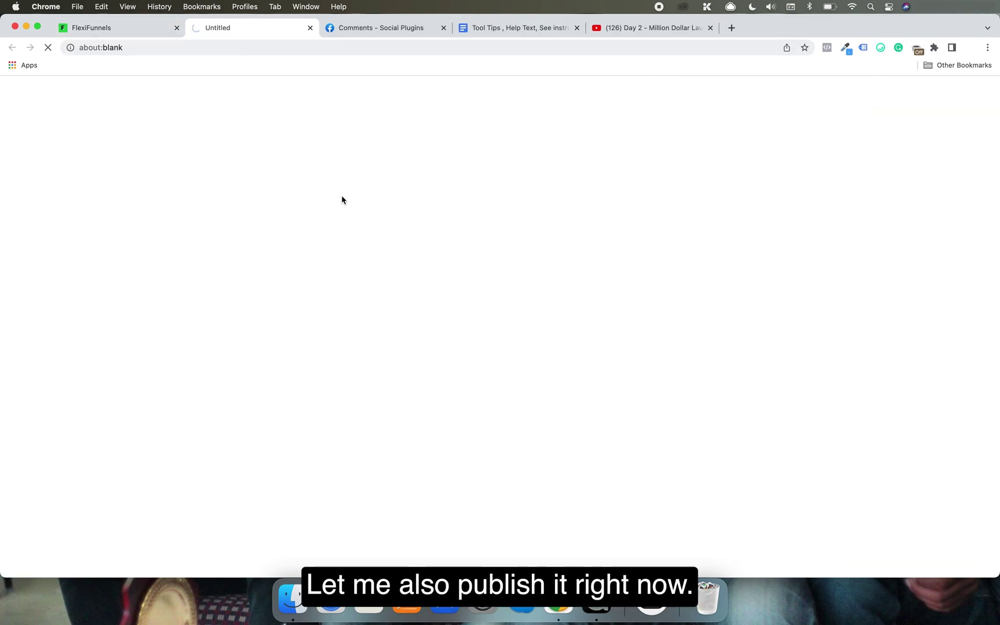
pyautogui.scroll(-20, 342, 196)
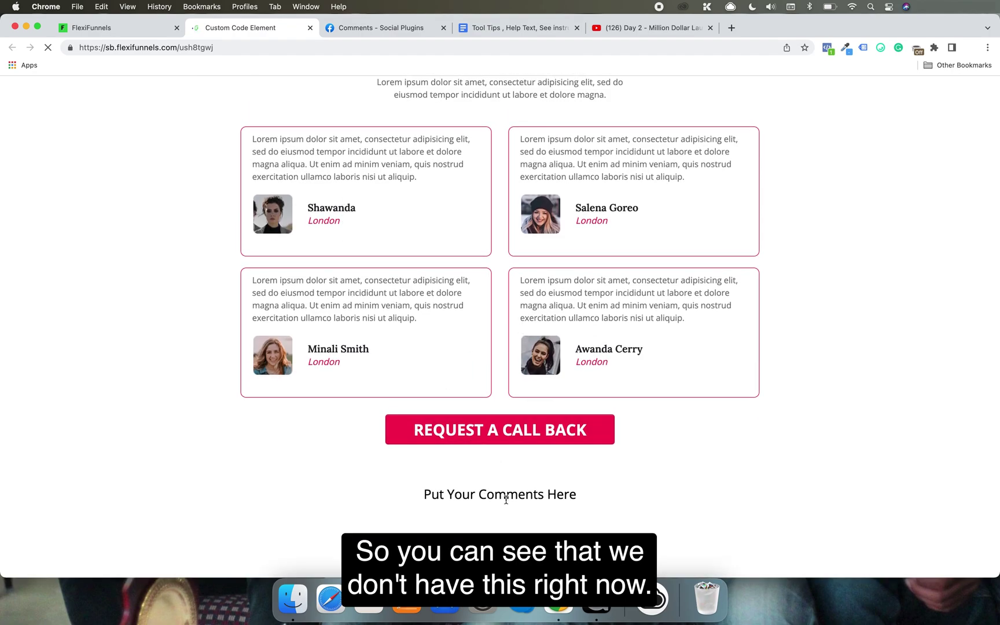
pyautogui.scroll(-3, 479, 513)
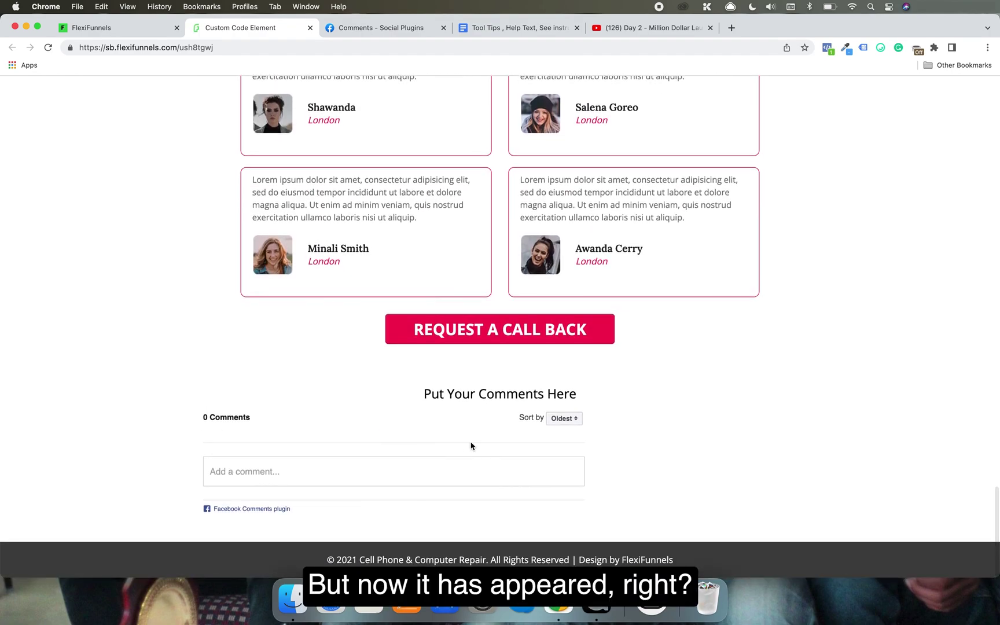
pyautogui.click(89, 27)
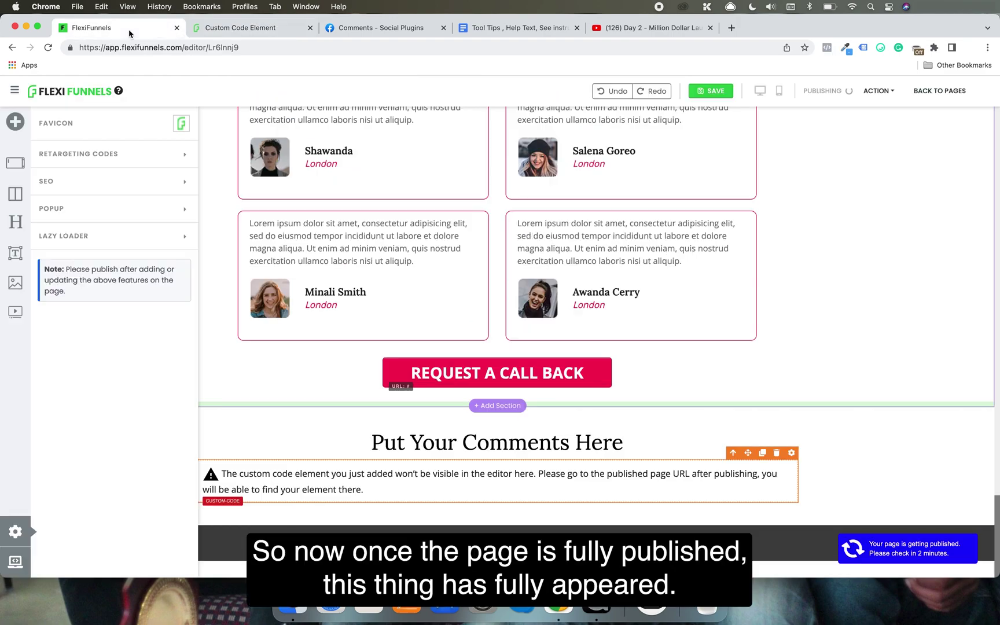
pyautogui.click(259, 33)
pyautogui.press('super+r')
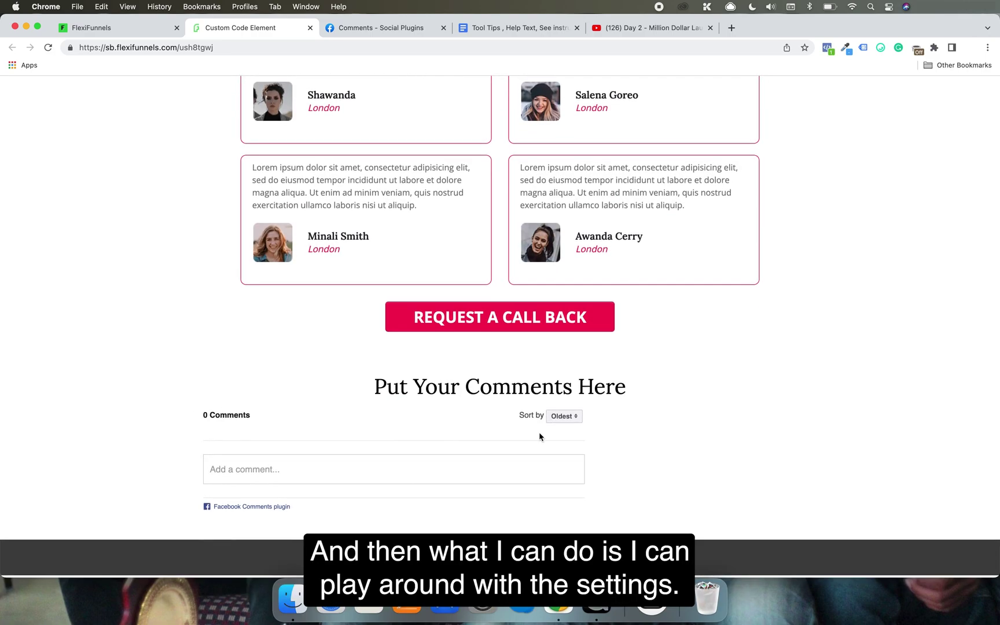
# Change the custom code's data-width from 700 to 1200 and save it.
pyautogui.click(147, 34)
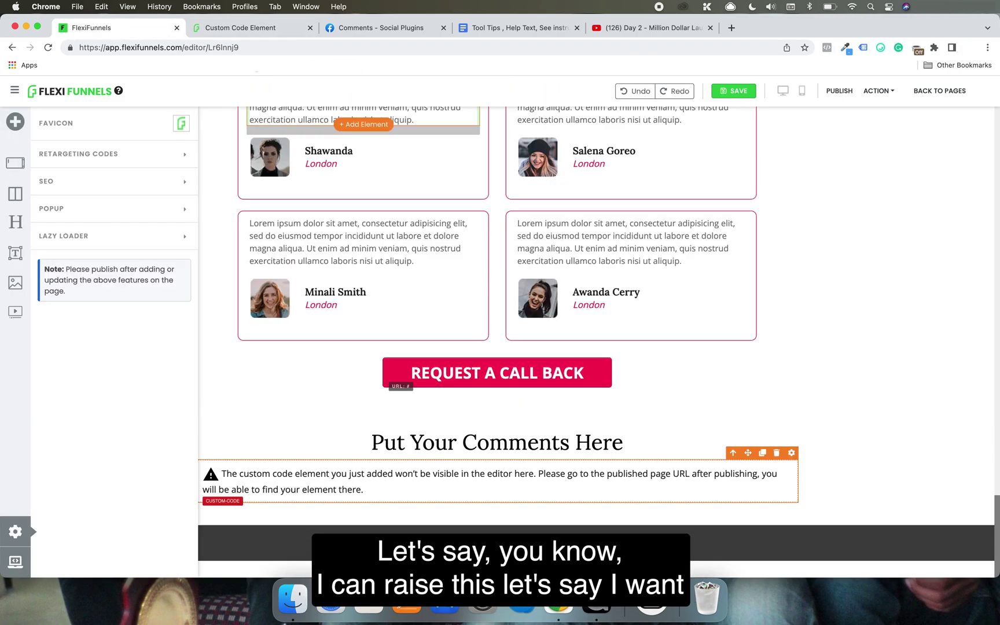
pyautogui.doubleClick(544, 476)
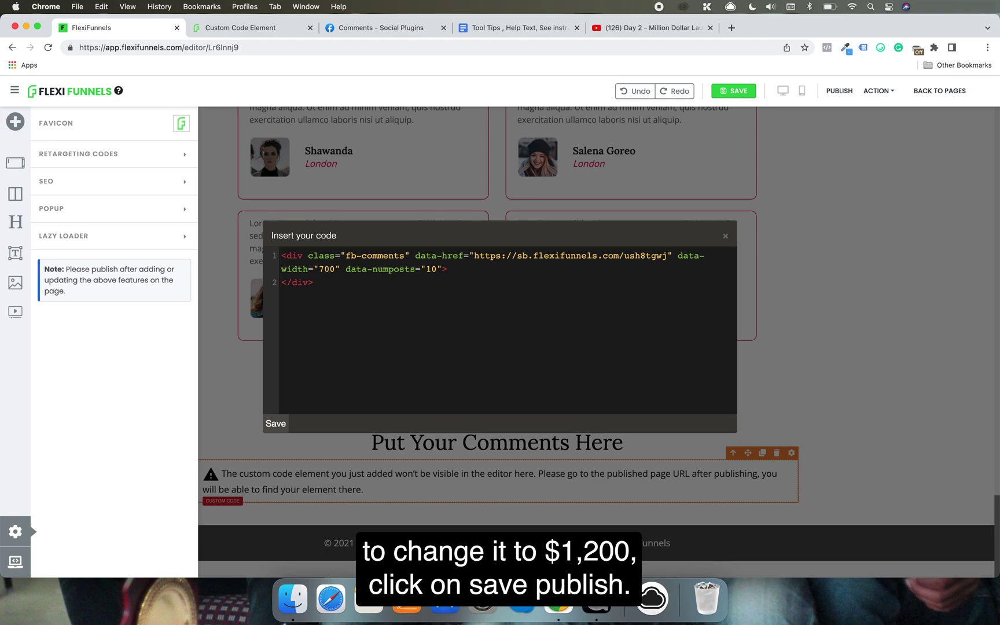
pyautogui.click(324, 269)
pyautogui.press('BackSpace')
pyautogui.write('21')
pyautogui.press('BackSpace')
pyautogui.press('Left')
pyautogui.write('1')
pyautogui.click(274, 423)
# Republish the page and switch to the published page tab.
pyautogui.click(844, 91)
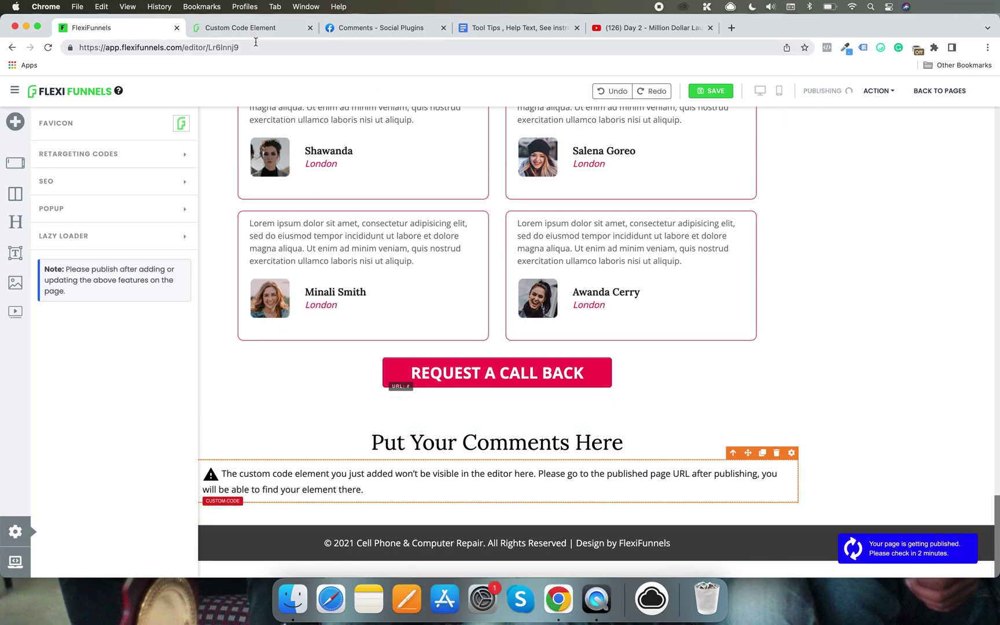
pyautogui.click(243, 28)
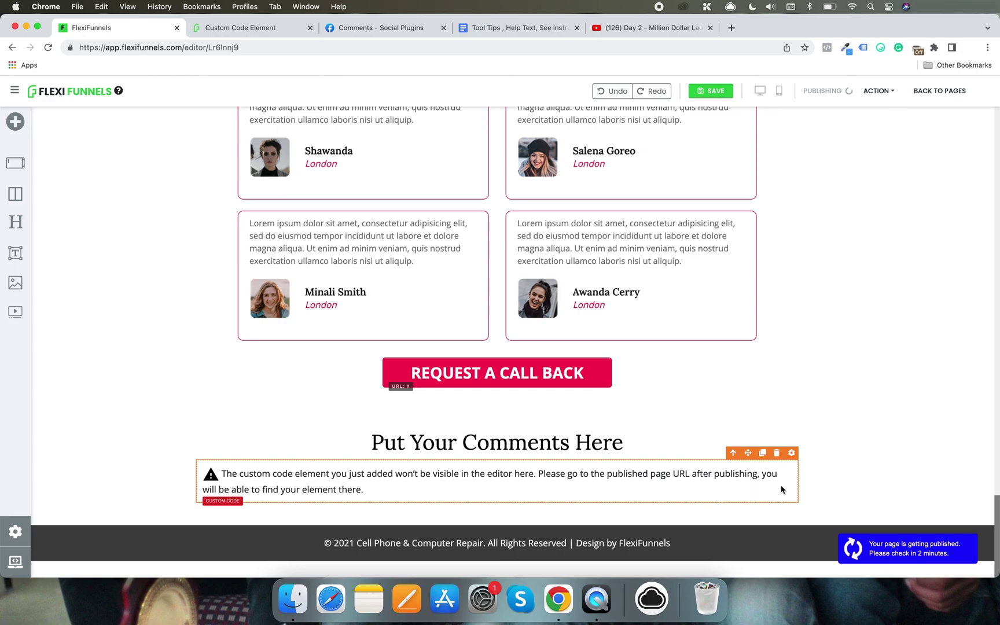
pyautogui.click(275, 27)
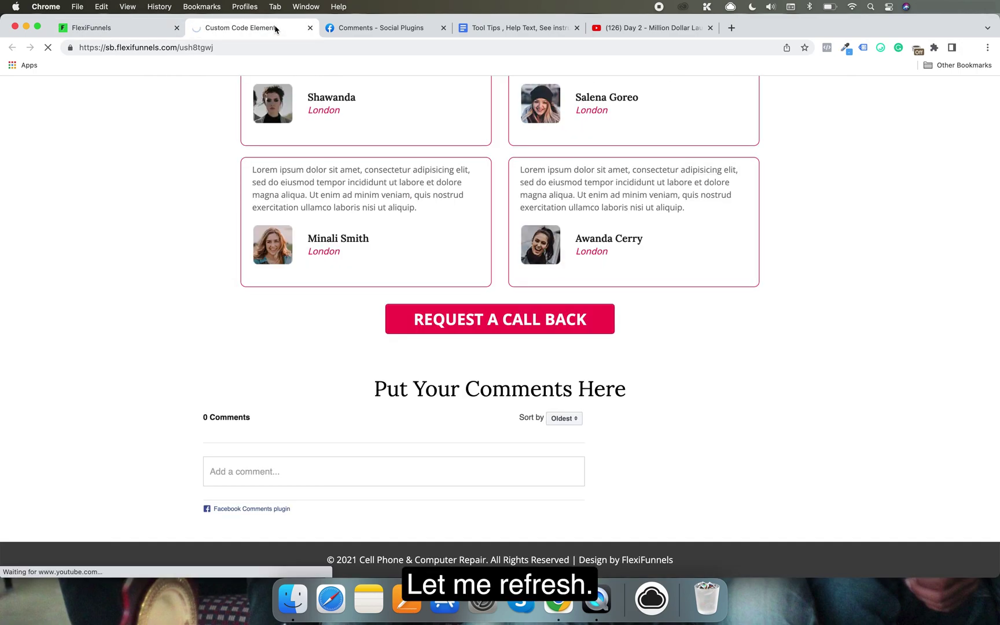
# Reload the live page and scroll to the widened comments box under Put Your Comments Here.
pyautogui.press('super+r')
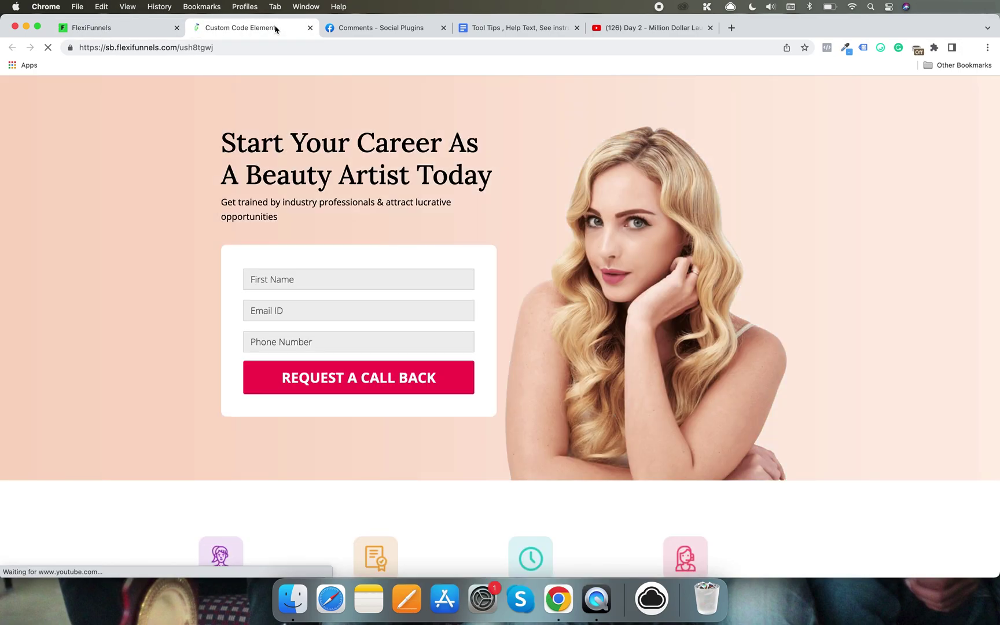
pyautogui.scroll(-15, 192, 232)
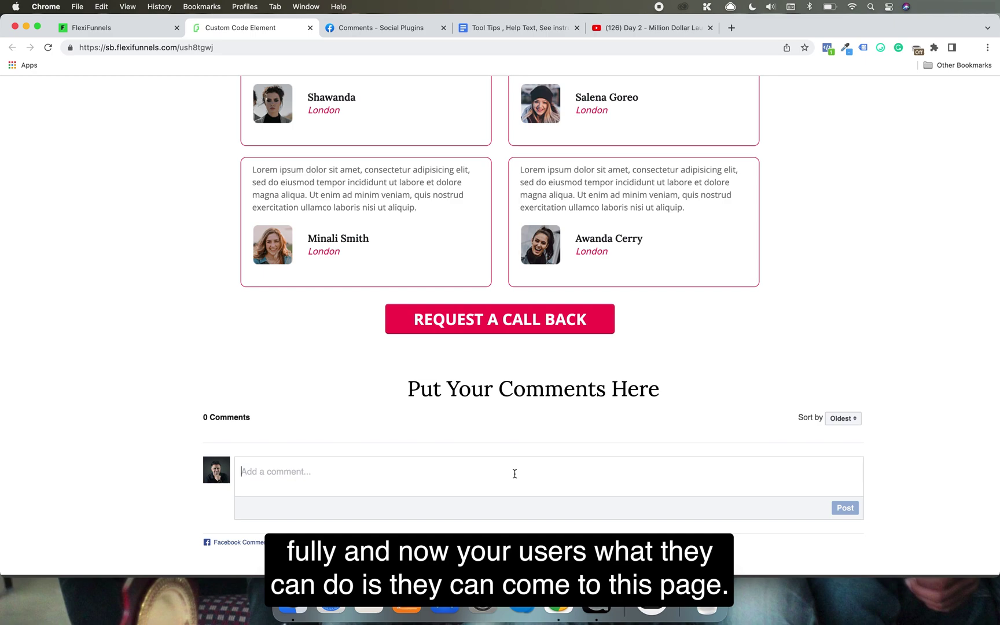
pyautogui.scroll(-2, 515, 473)
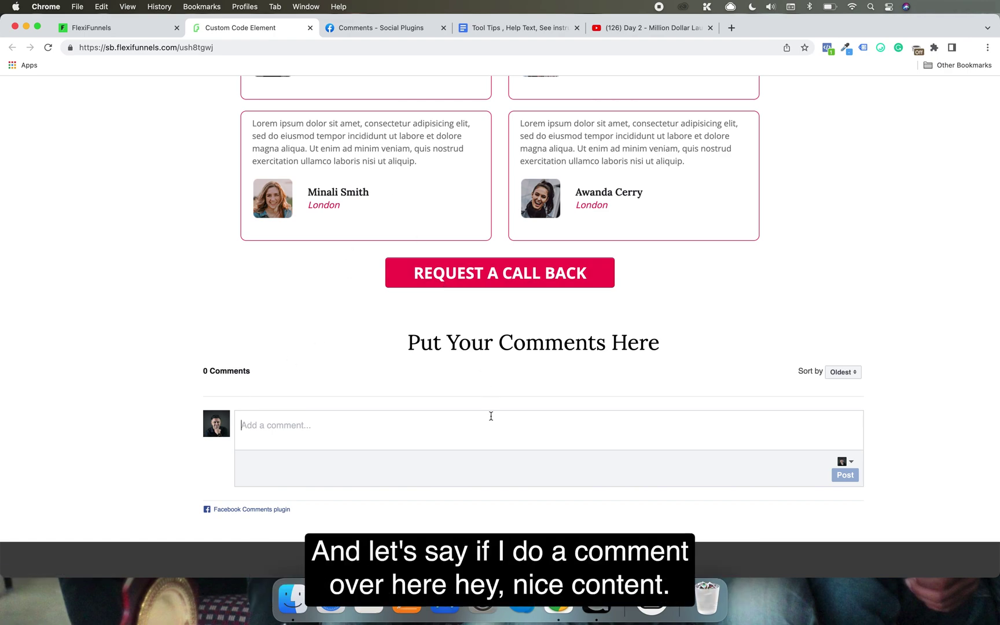
# Post the comment 'Hey nice content' in the Facebook comments box under 'Put Your Comments Here'.
pyautogui.write('Hey nice')
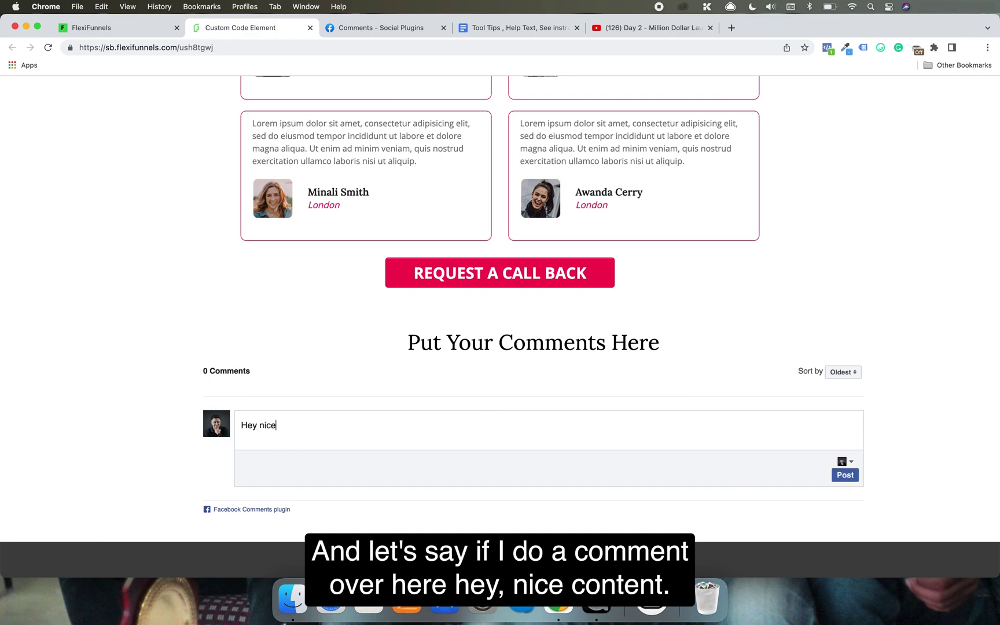
pyautogui.write(' content')
pyautogui.press('Return')
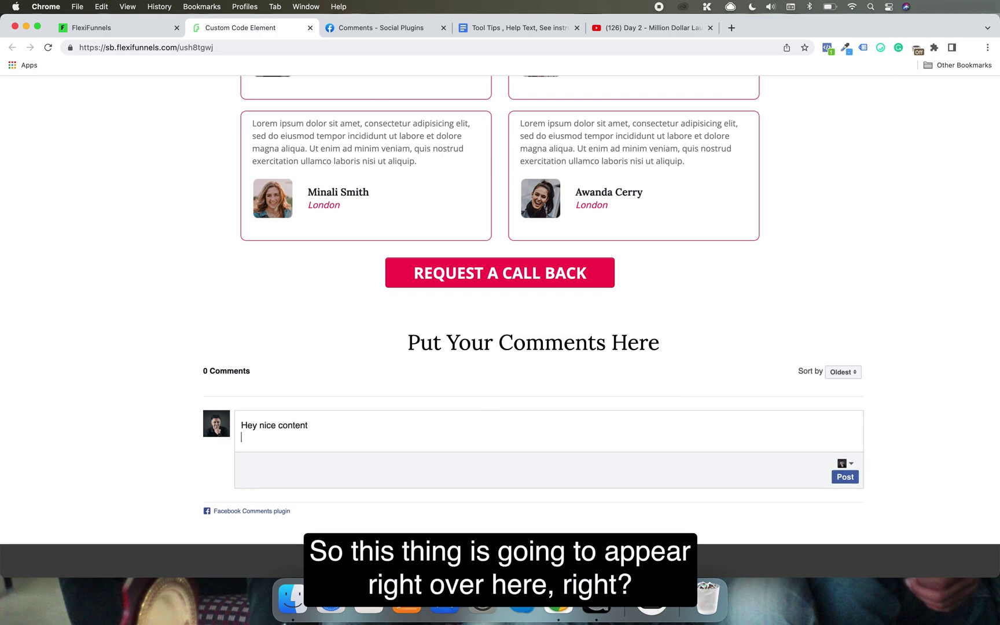
pyautogui.click(846, 478)
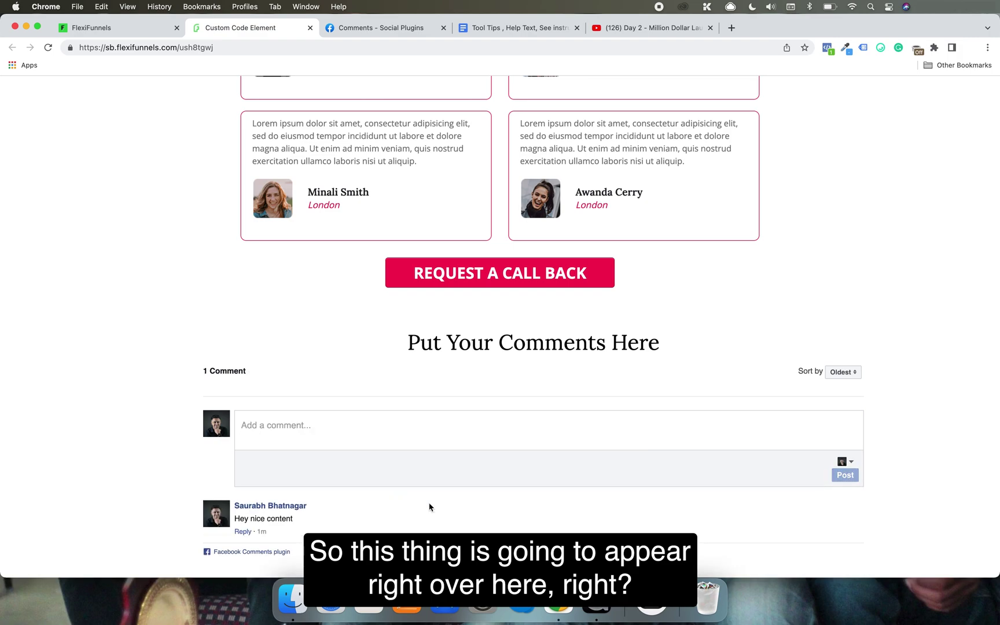
pyautogui.scroll(-2, 482, 520)
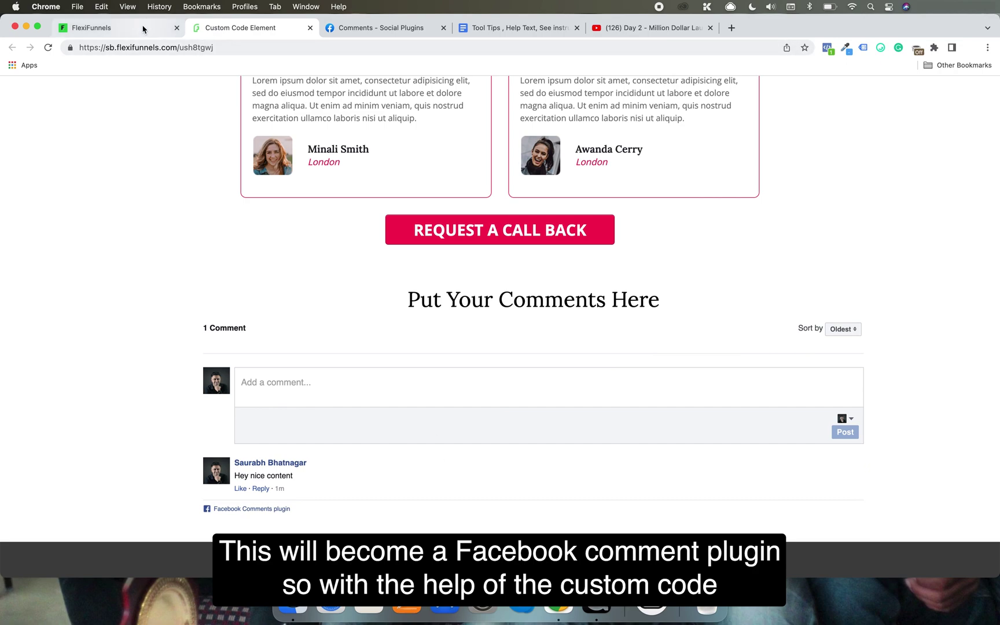
pyautogui.click(91, 27)
pyautogui.click(267, 27)
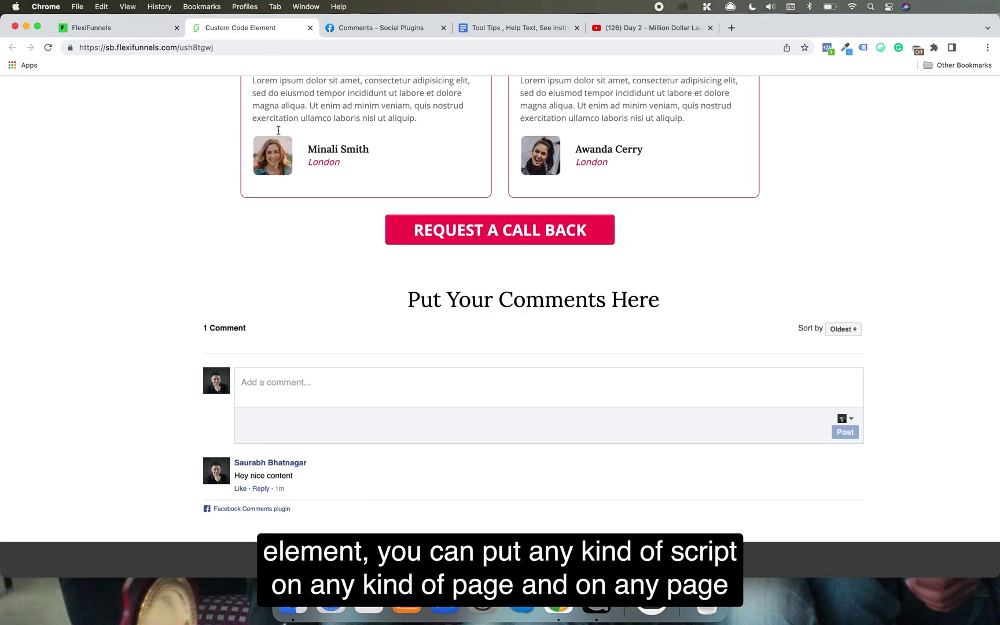